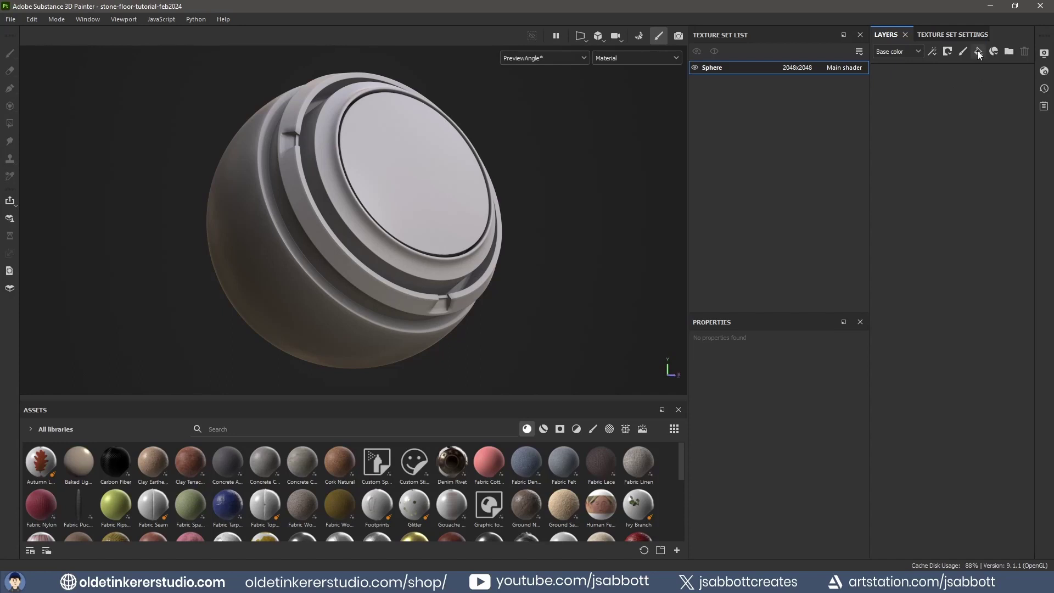
Add a new fill layer and name it Base.
click(978, 51)
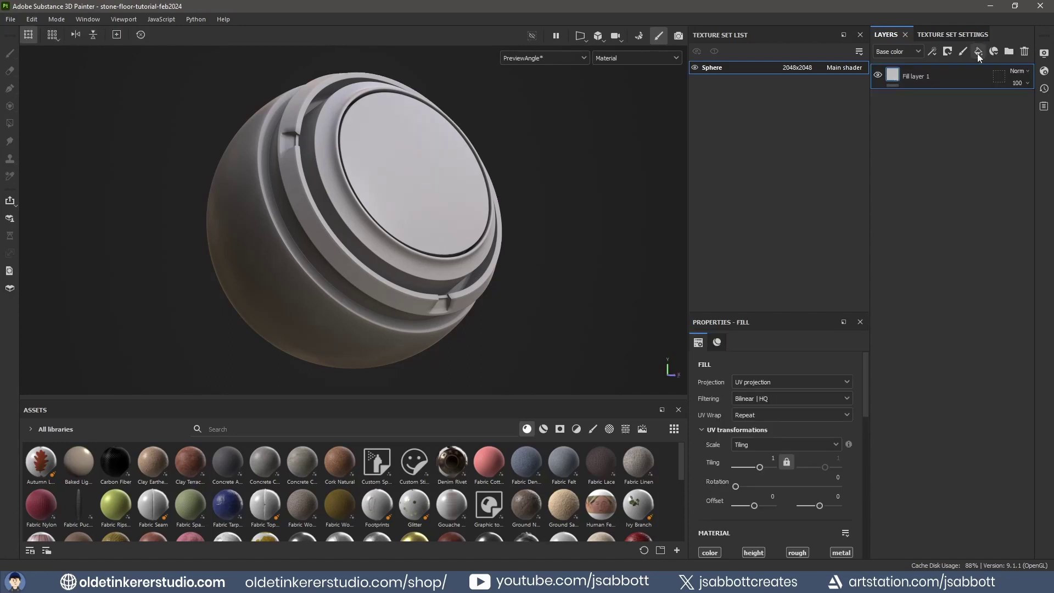
double_click(920, 76)
text(Base)
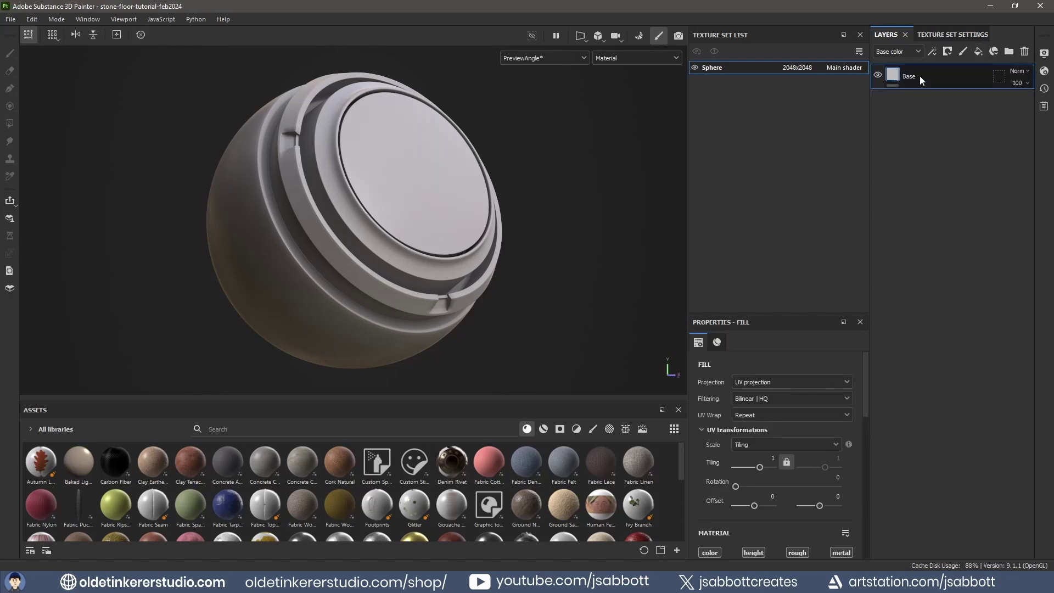
key(Return)
Disable the metallic, anisotropy angle and height channels, leaving only colour and roughness.
scroll(813, 419, down, 1)
scroll(813, 419, down, 4)
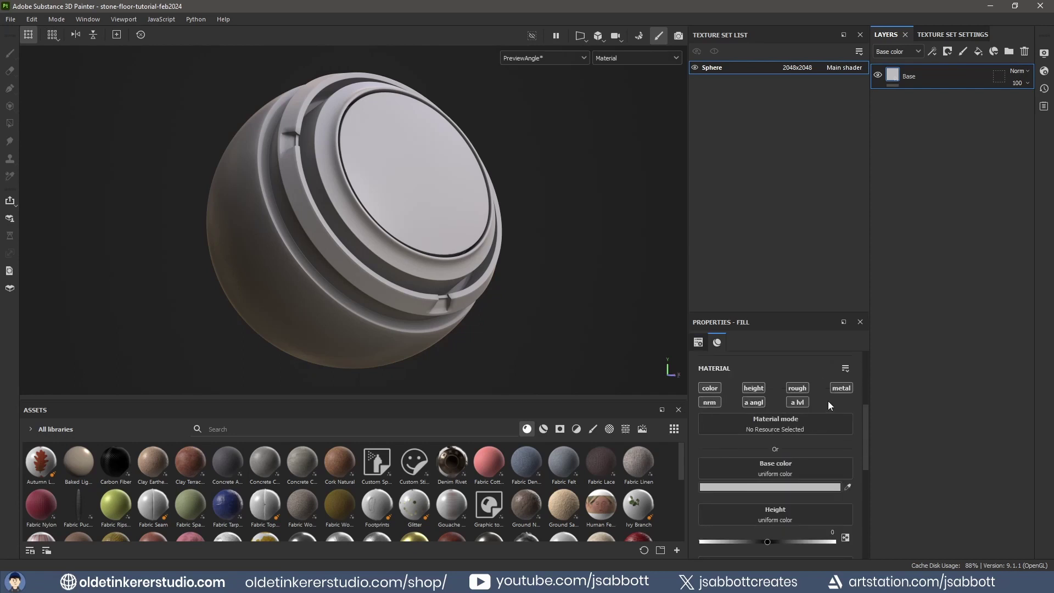
click(839, 388)
click(752, 403)
click(753, 388)
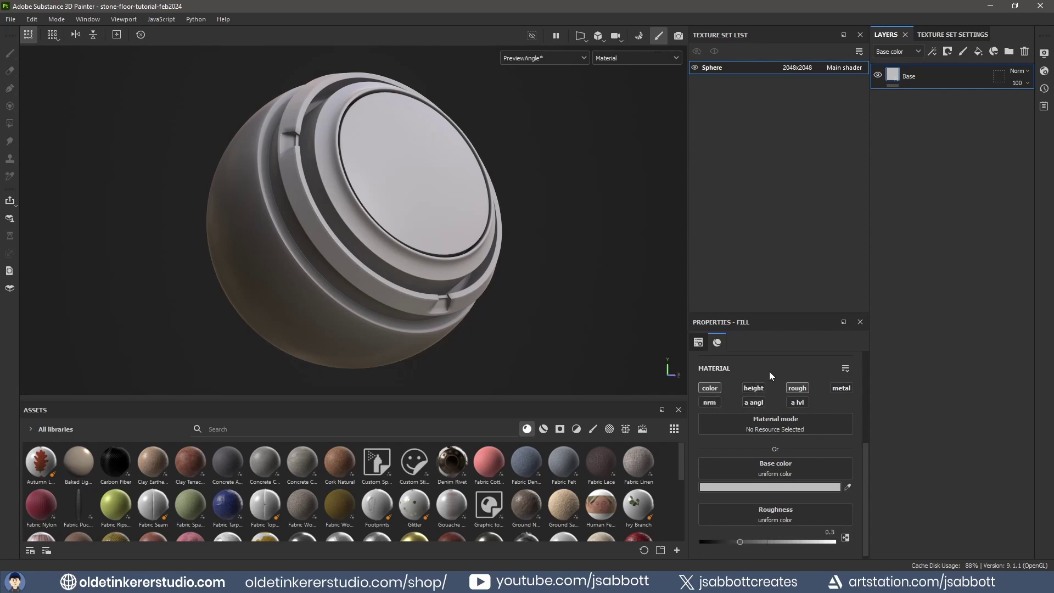
Set the Base layer's colour to hex 676e74 and raise roughness to about 0.9.
click(776, 487)
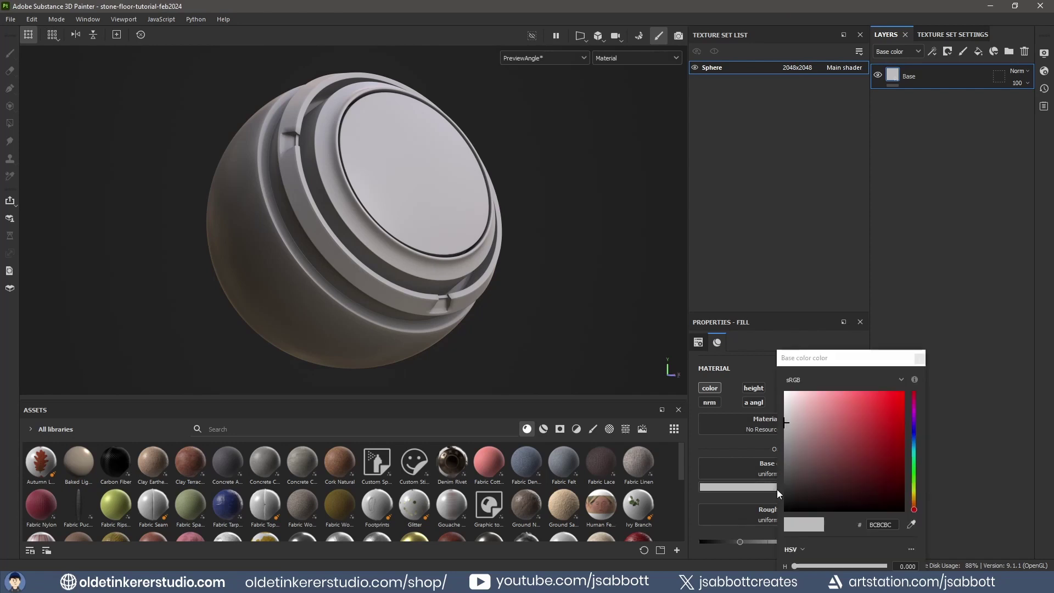
double_click(895, 524)
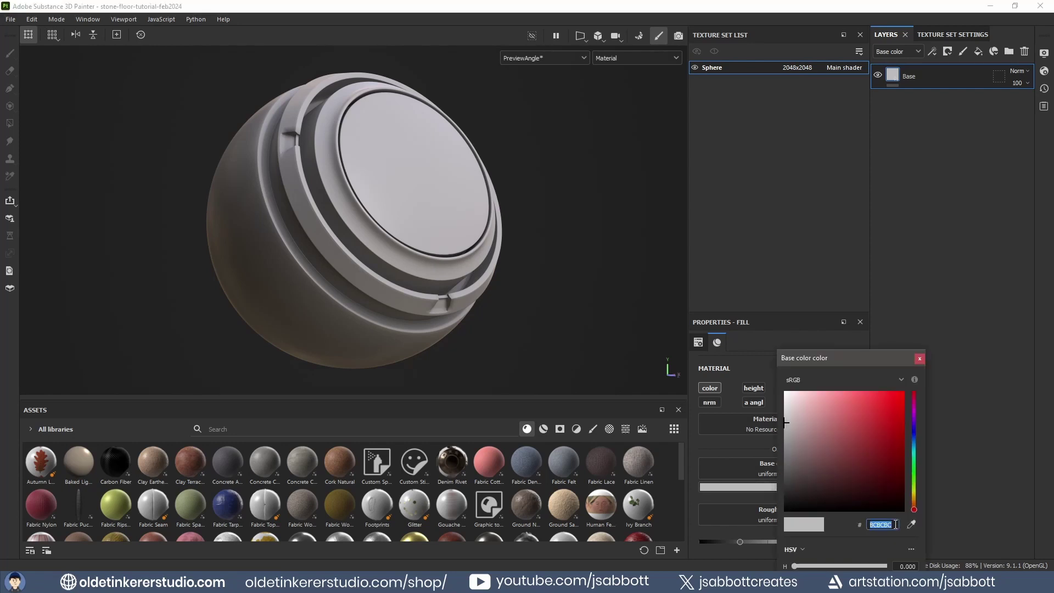
text(676)
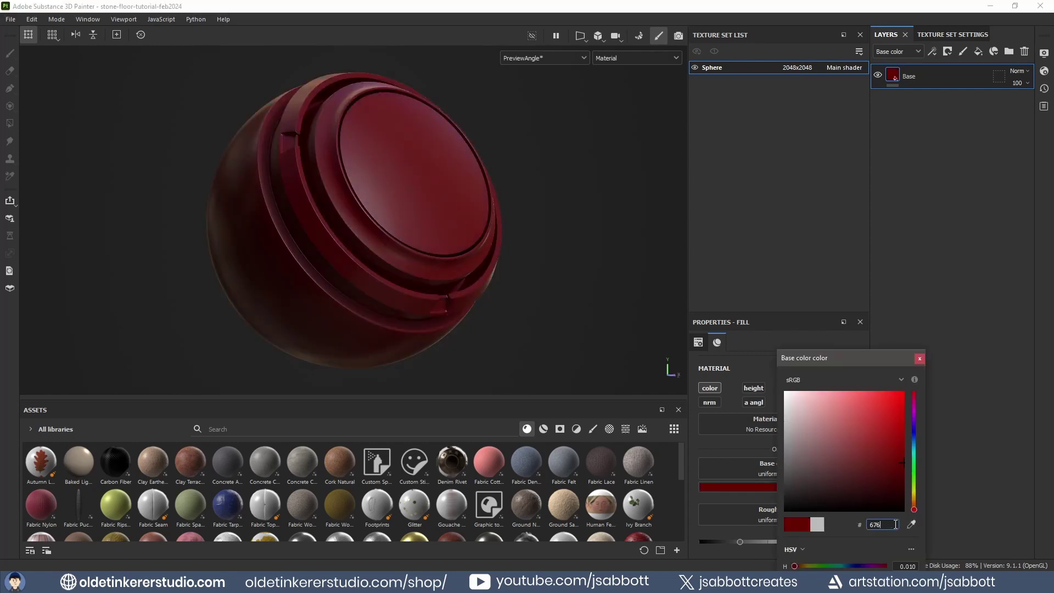
text(e74)
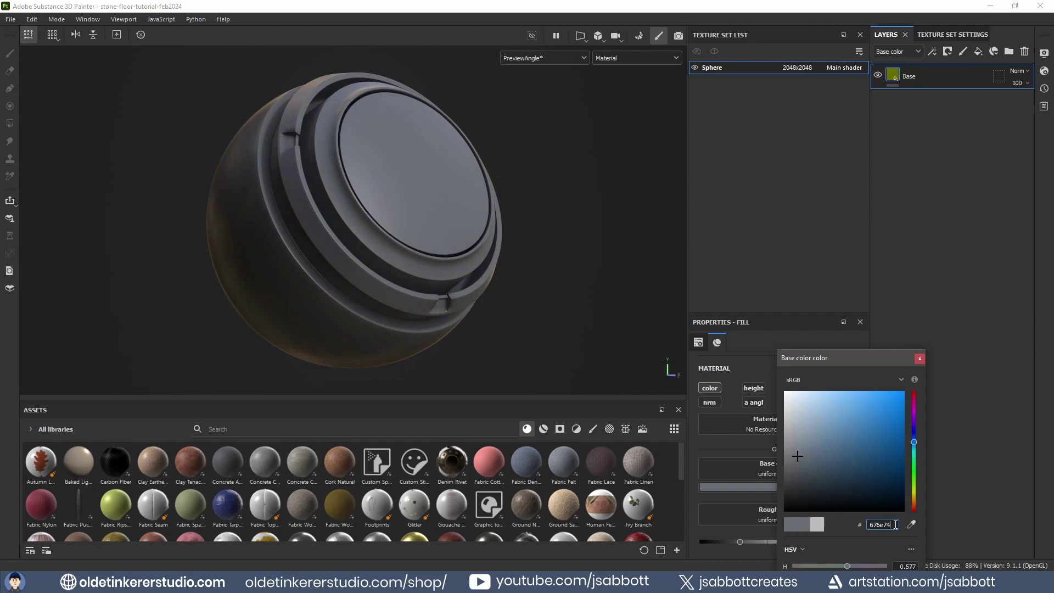
click(938, 388)
click(919, 360)
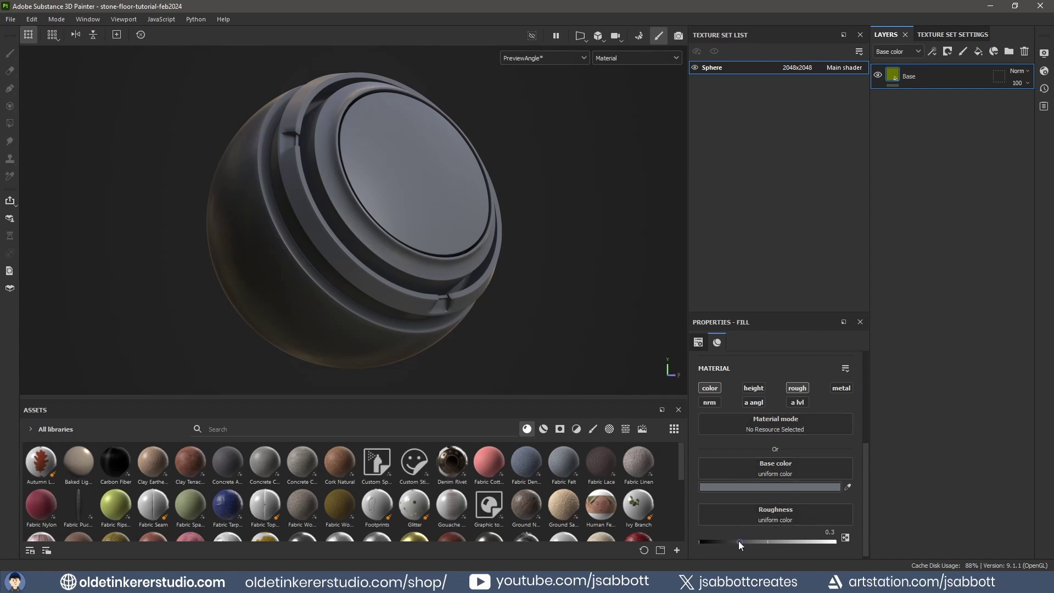
drag(739, 541, 821, 543)
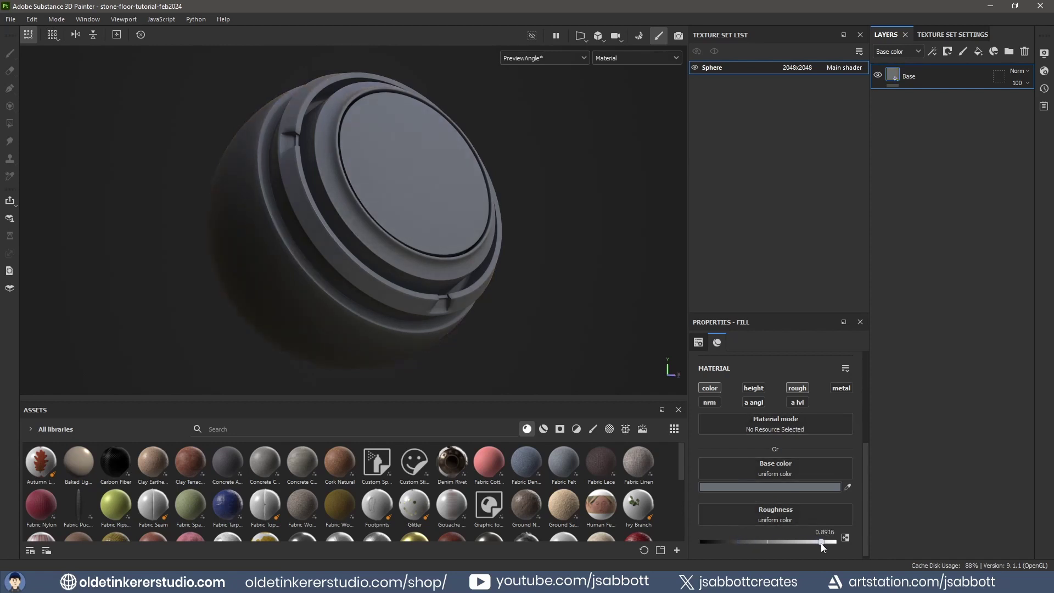
Duplicate the Base layer and rename the copy Dirt.
double_click(824, 532)
key(BackSpace)
key(ctrl+d)
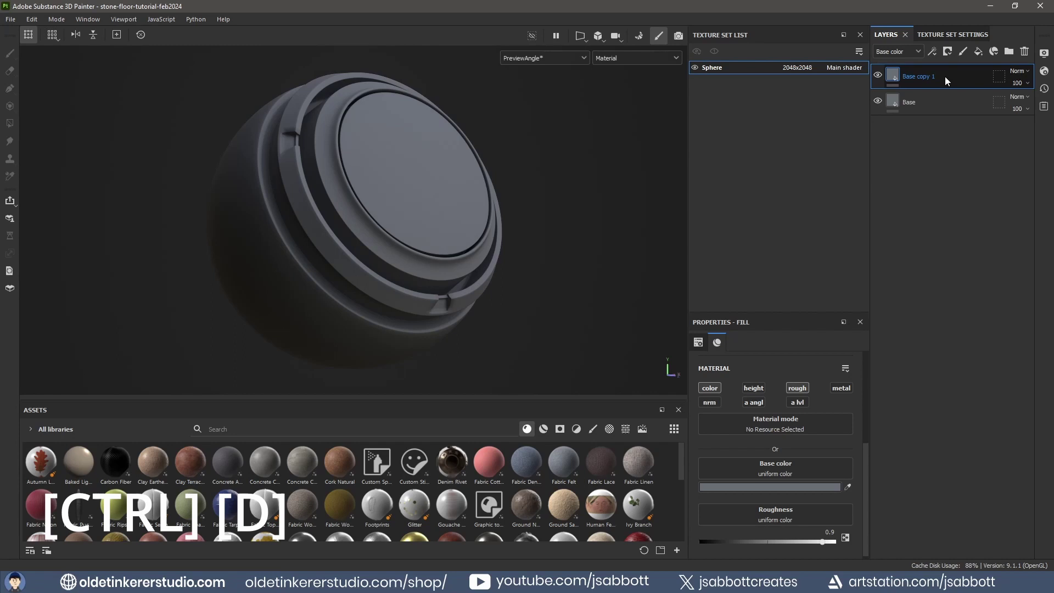
double_click(924, 76)
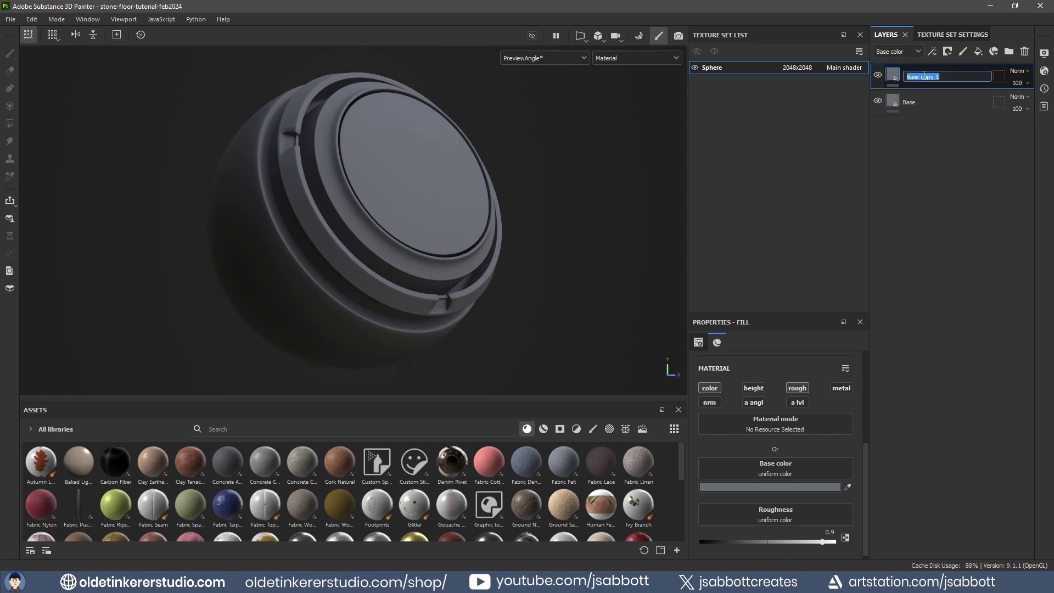
text(Dirt)
key(Return)
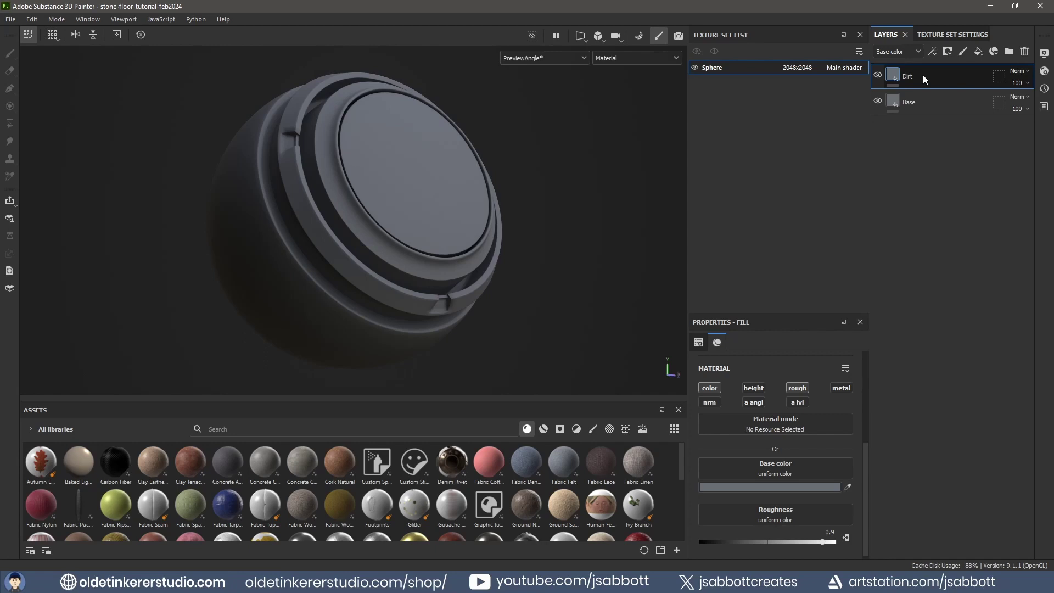
Set the Dirt layer's base colour to hex 3a4854.
click(791, 487)
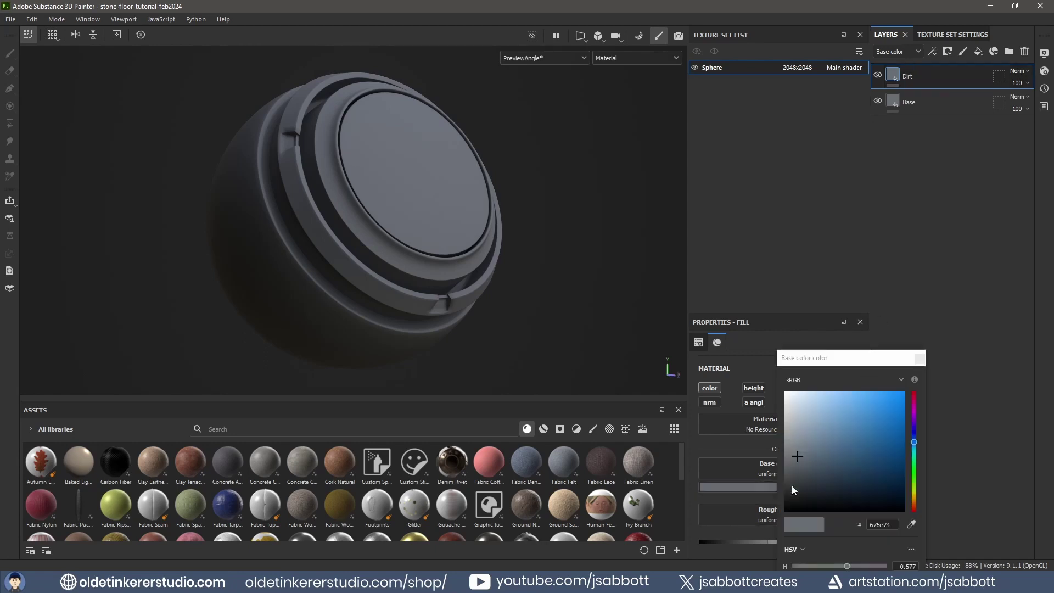
double_click(895, 524)
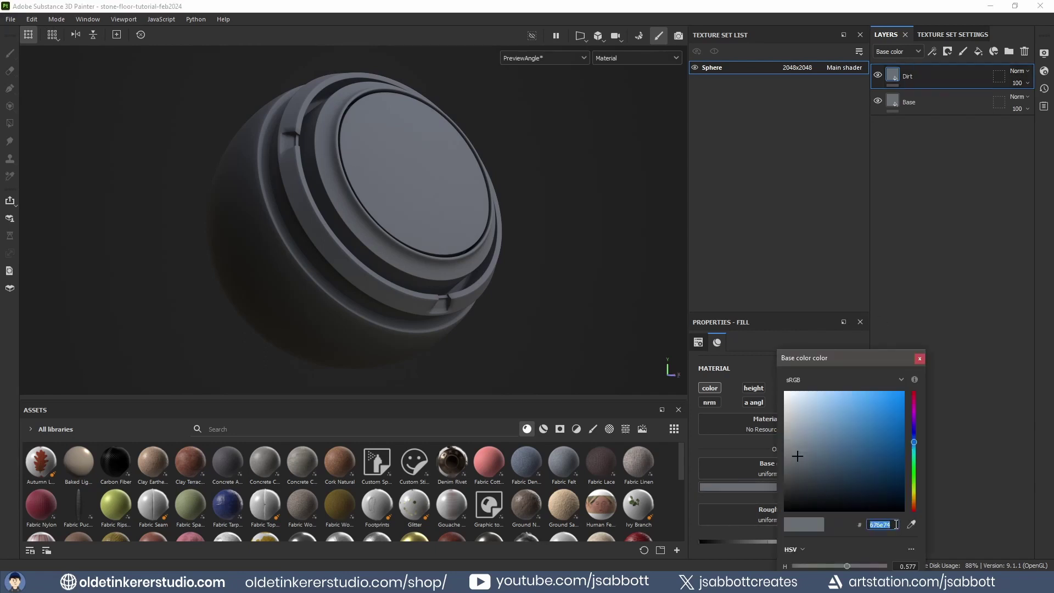
text(3a4854)
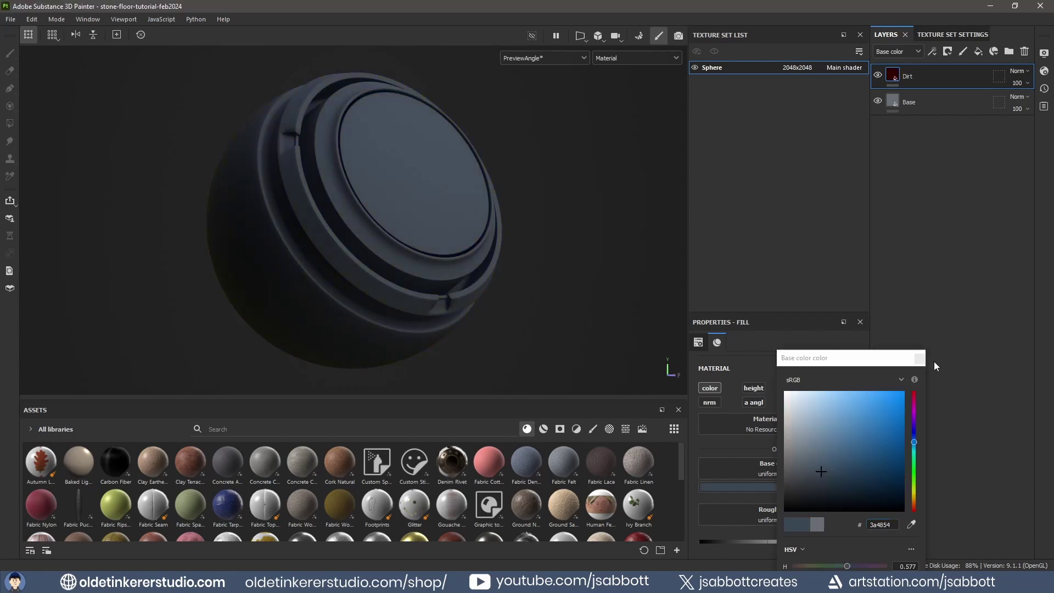
click(919, 359)
Add a black mask to Dirt with a Mask Editor generator.
right_click(933, 75)
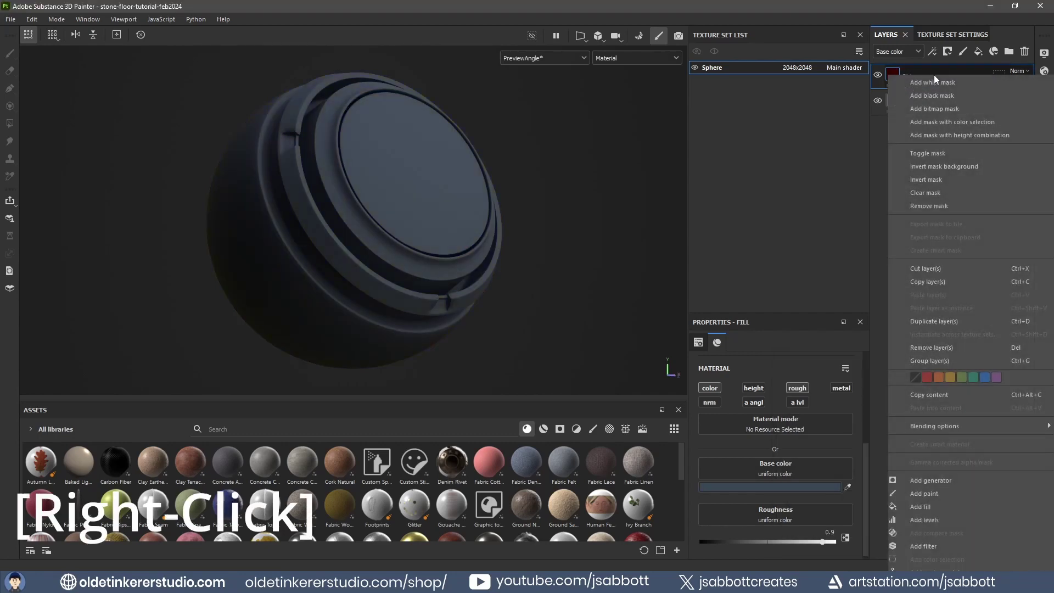
click(937, 96)
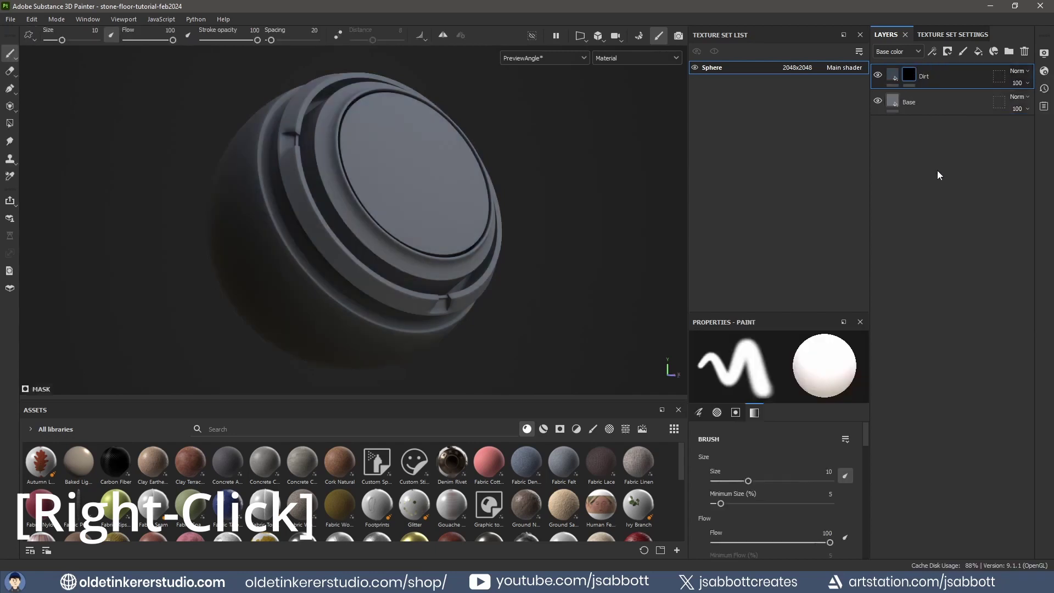
right_click(909, 75)
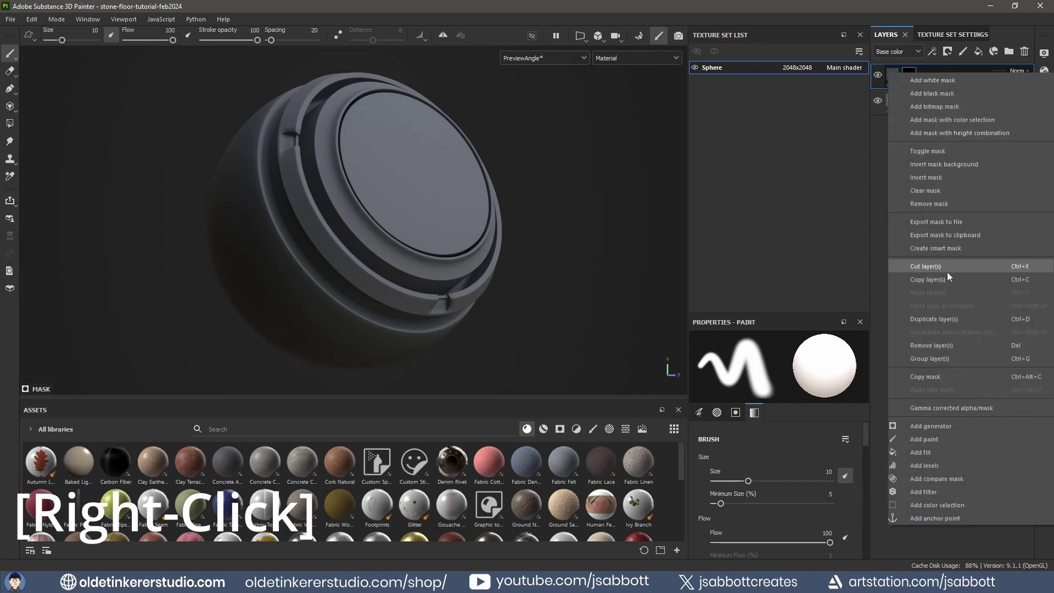
click(947, 426)
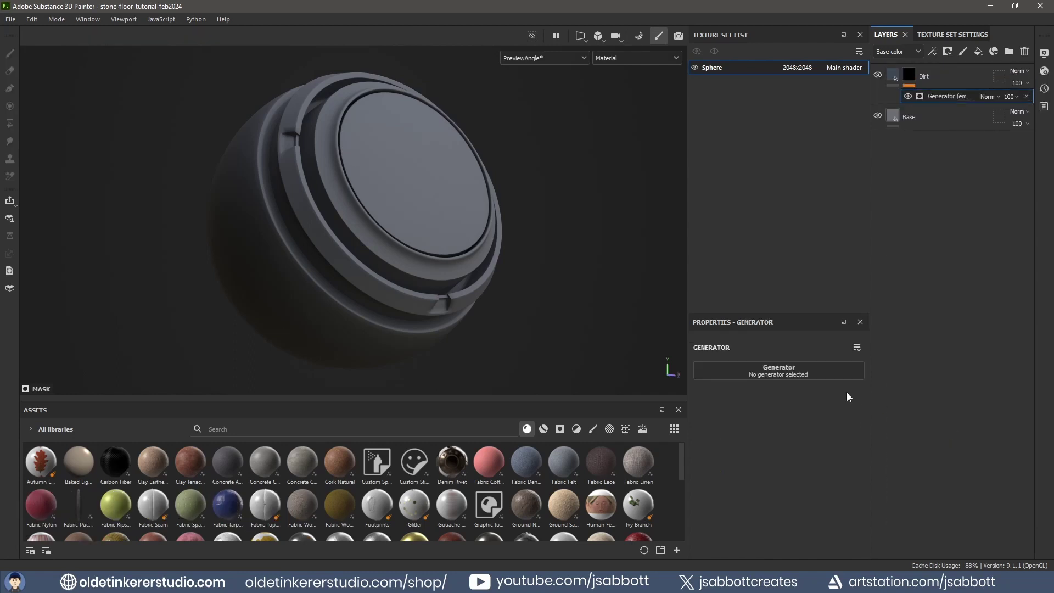
click(788, 374)
text(mask e)
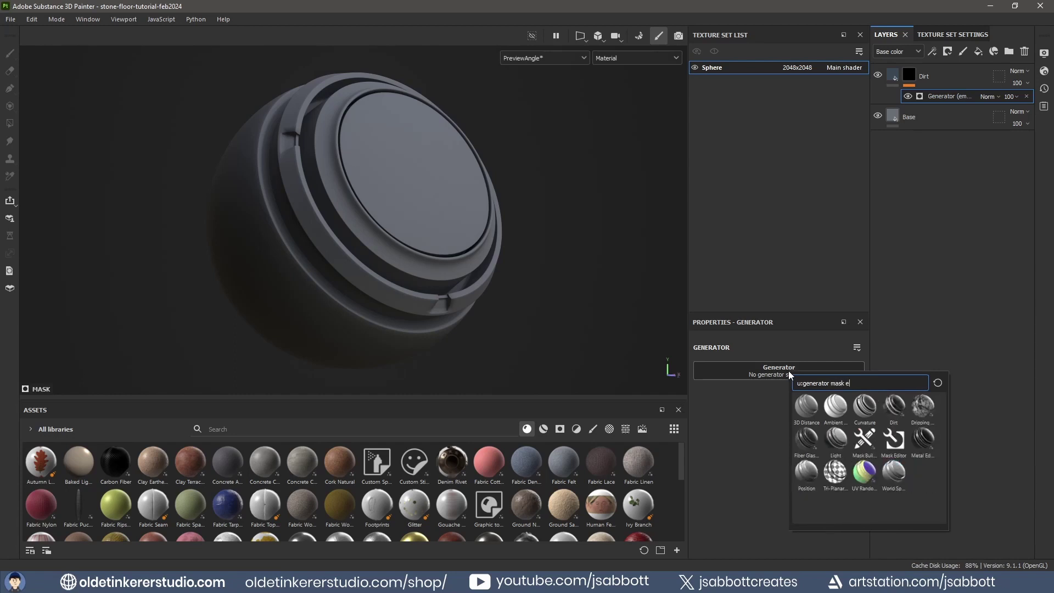
text(d)
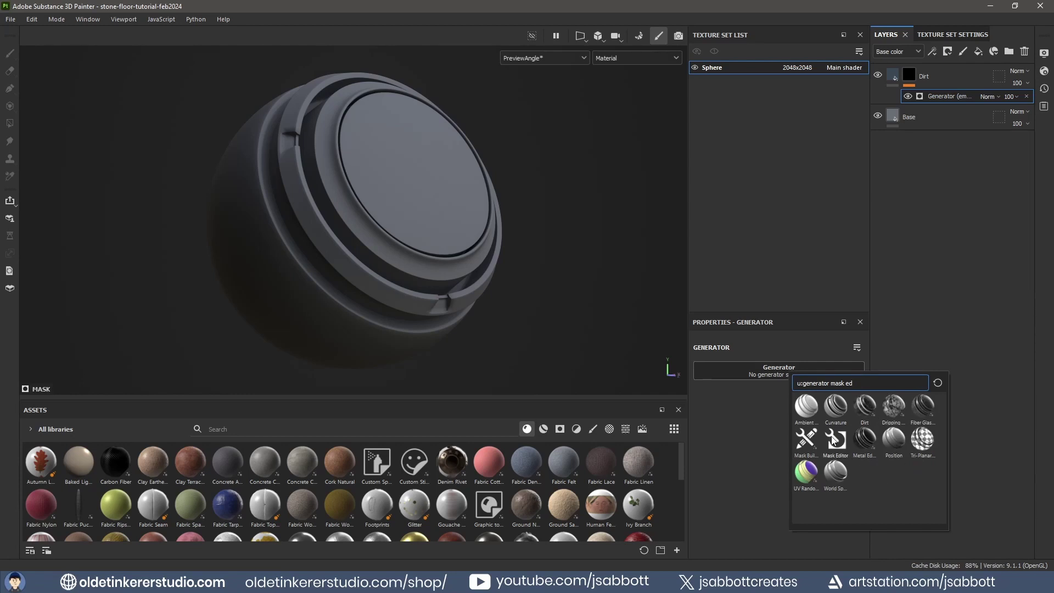
mouse_move(834, 439)
click(834, 439)
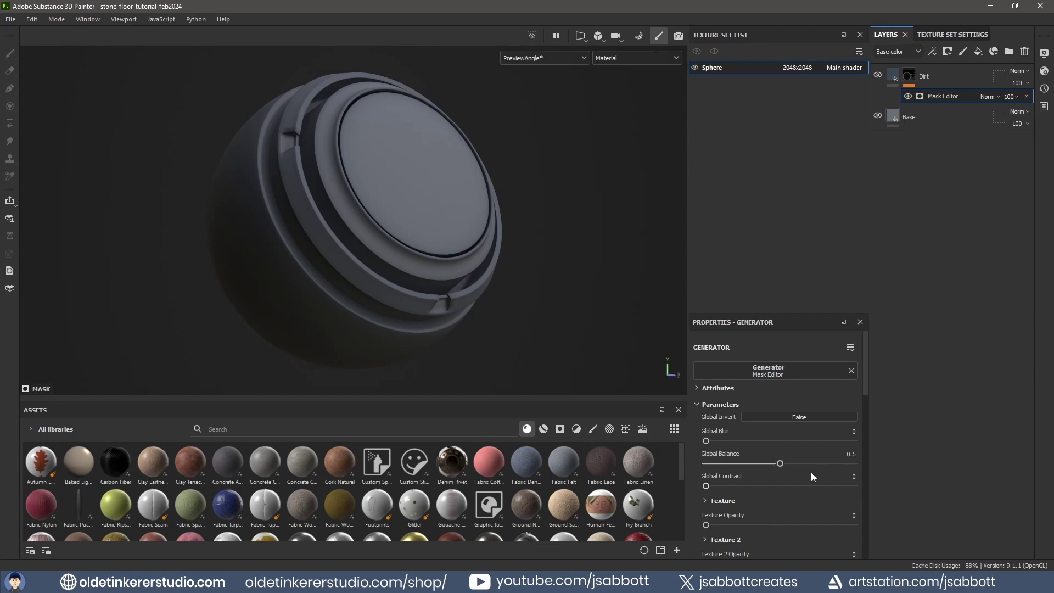
Raise the Mask Editor's Curvature Opacity to 1.
scroll(782, 488, down, 3)
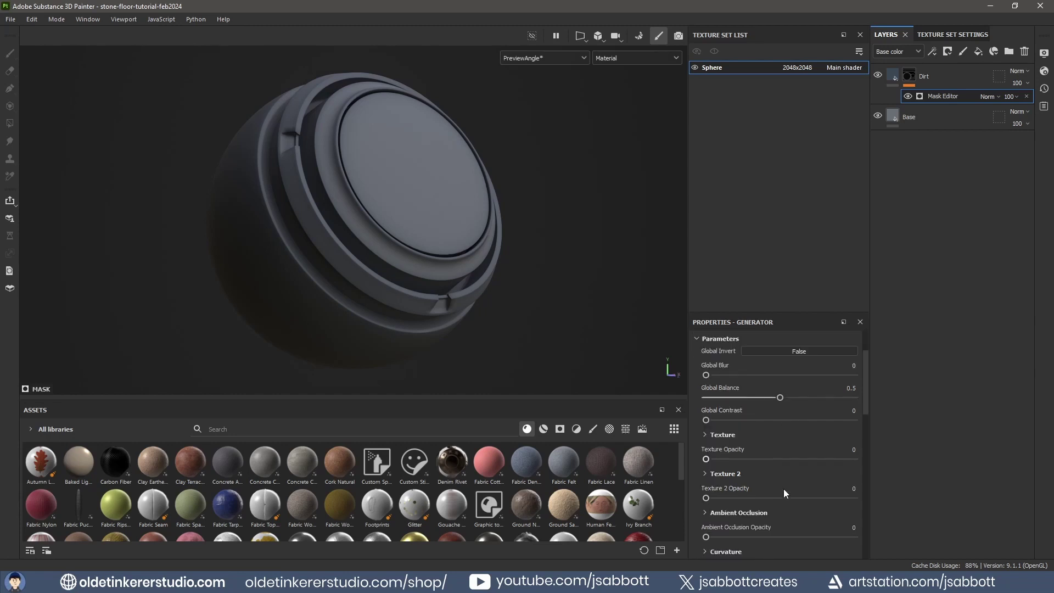
scroll(783, 489, down, 3)
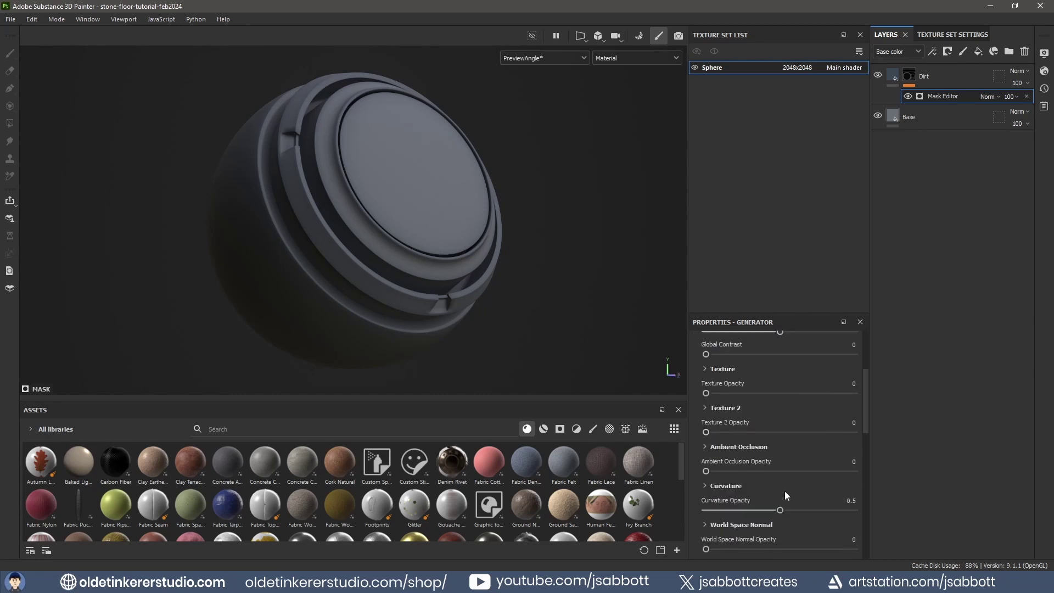
drag(780, 513, 897, 508)
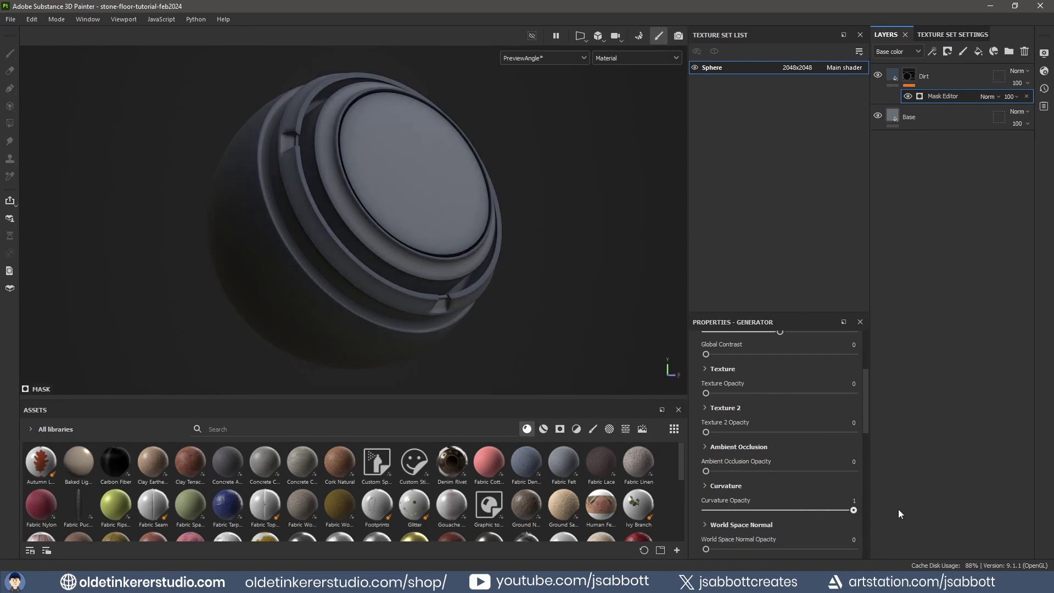
Add a Levels effect to the Dirt mask and pull its upper level down to about 0.38.
right_click(930, 394)
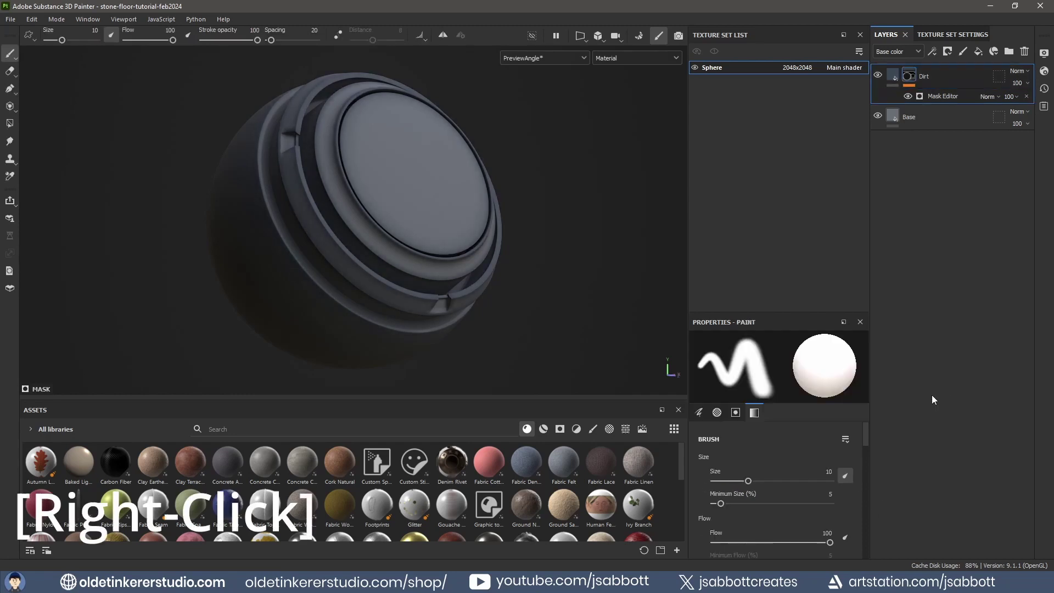
right_click(909, 76)
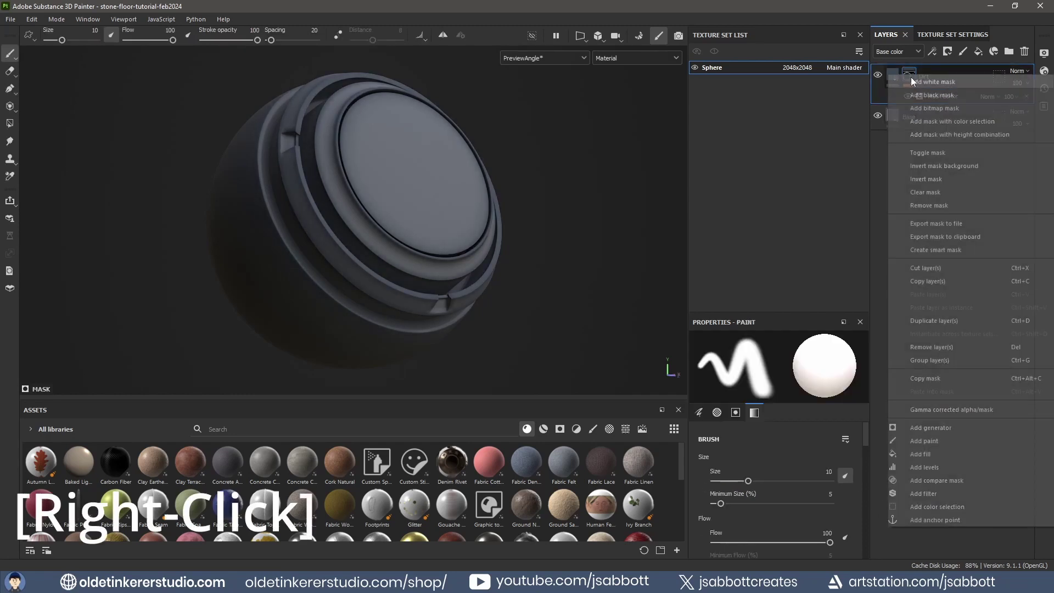
click(947, 467)
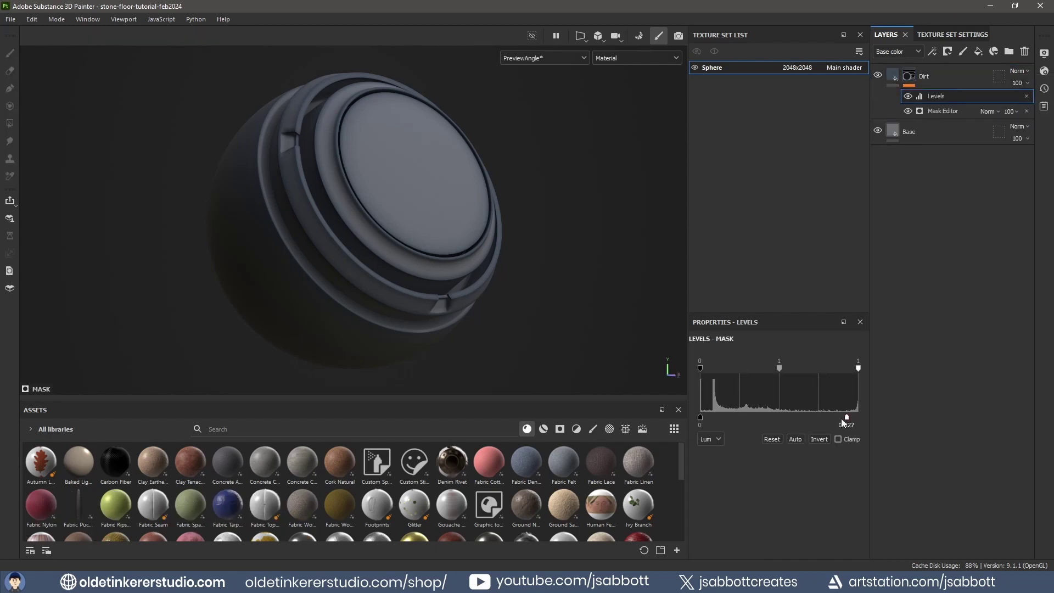
drag(858, 417, 694, 416)
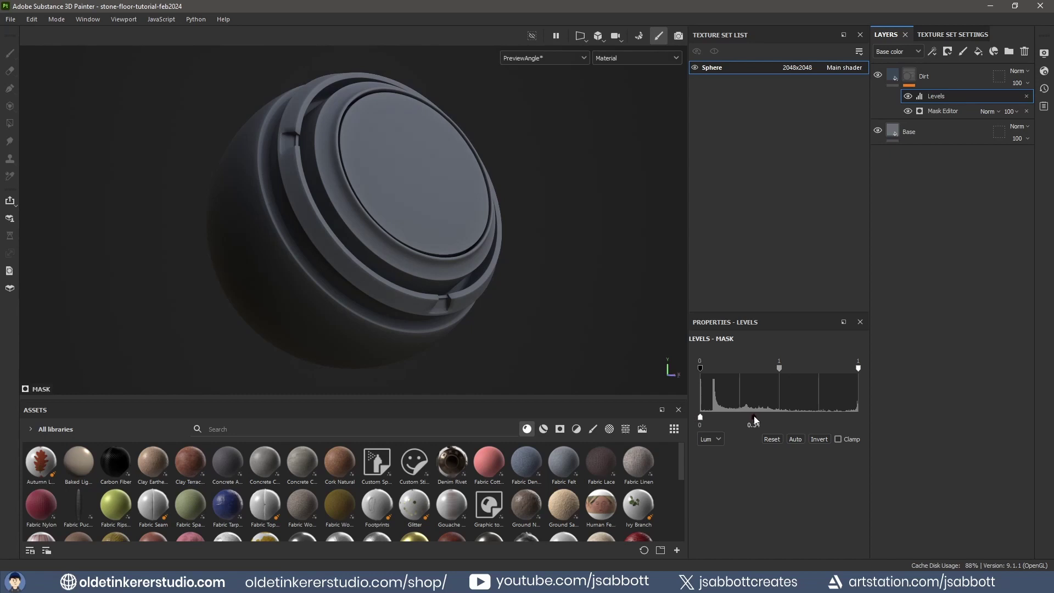
Add a fill effect to the Dirt mask using the Grunge Concrete texture.
right_click(908, 77)
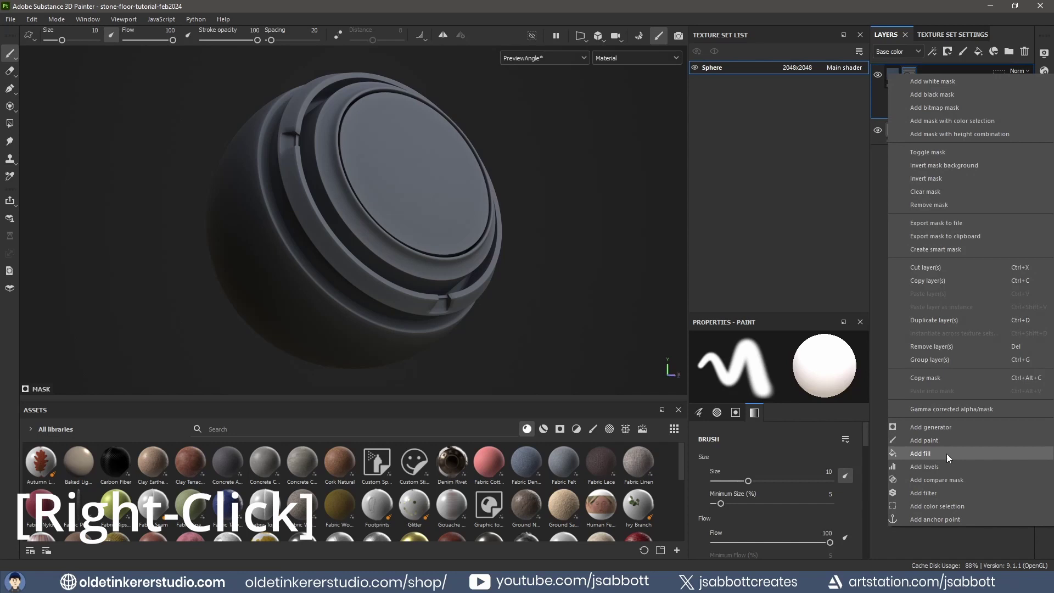
click(946, 453)
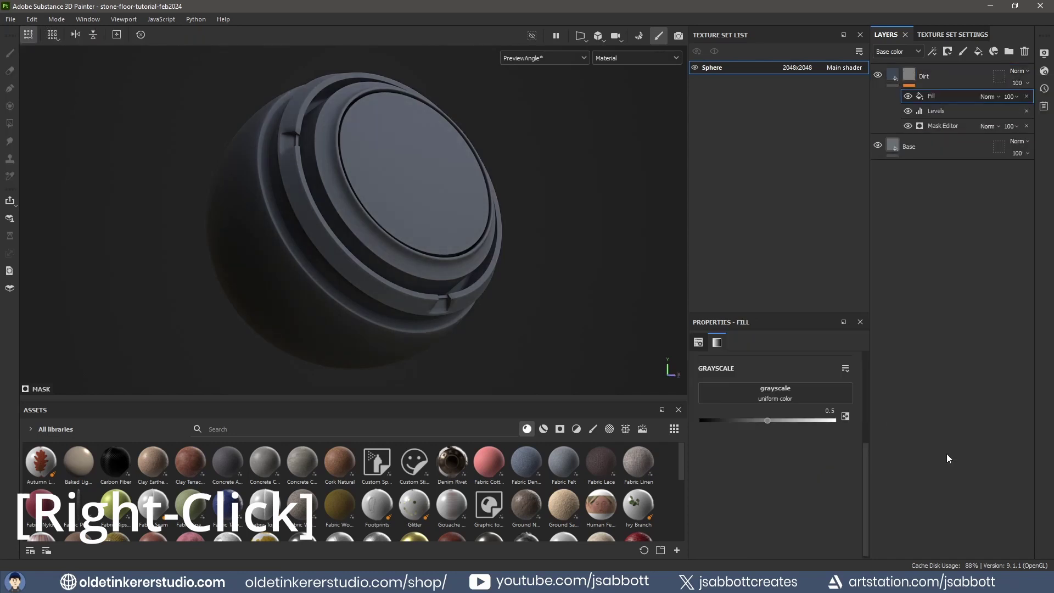
click(782, 394)
text(concrete)
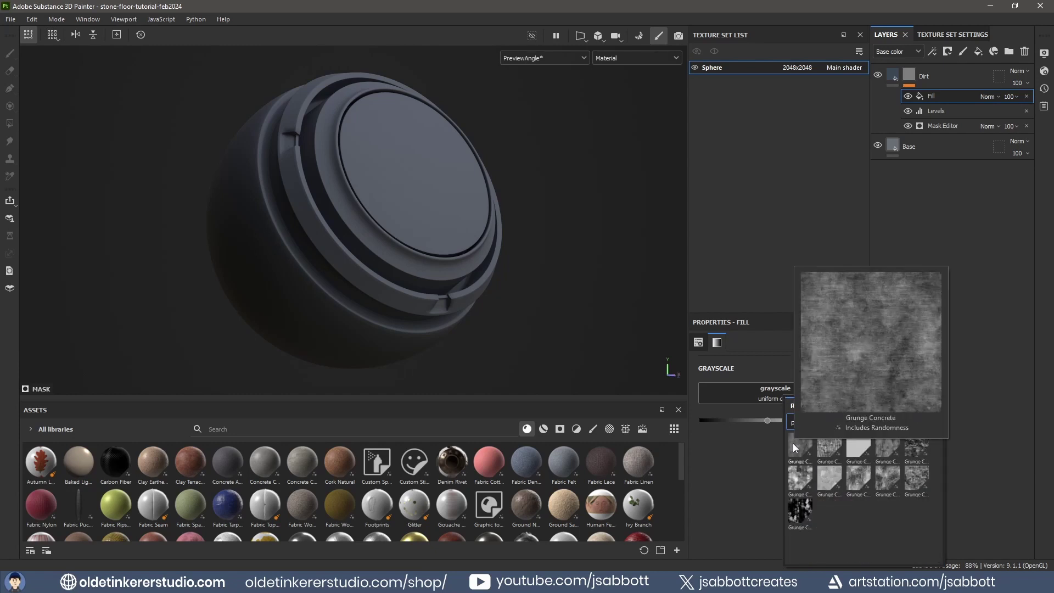
click(792, 442)
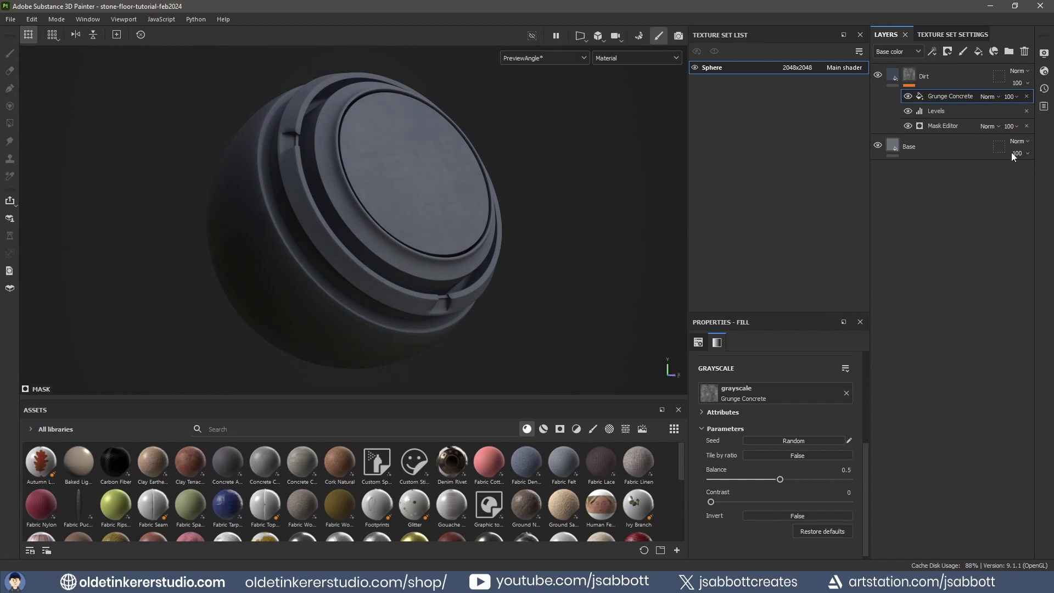
Set the Grunge Concrete fill to Linear burn with Balance 0.75.
click(997, 97)
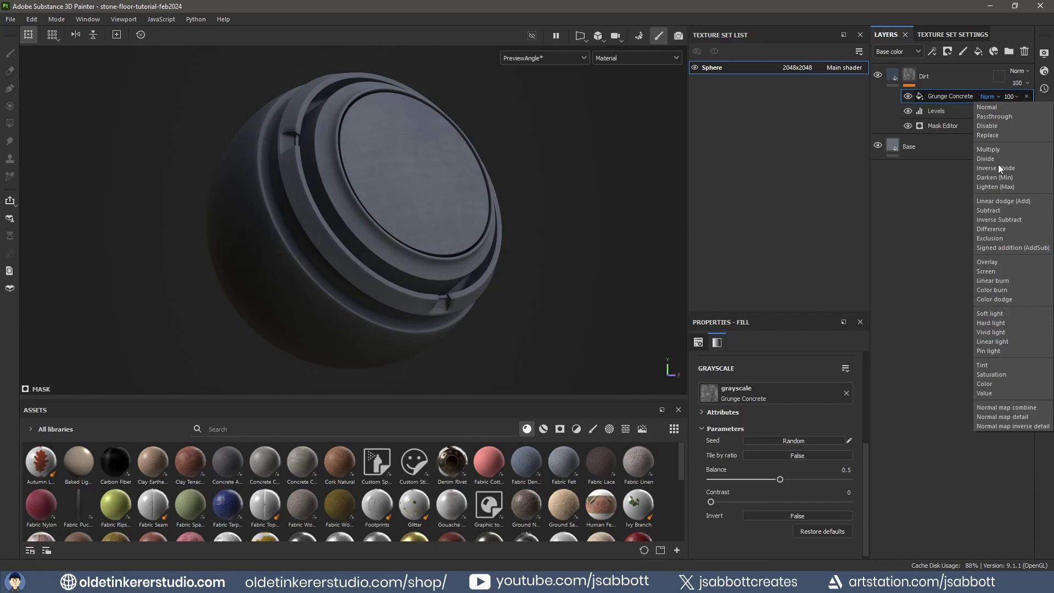
click(1004, 281)
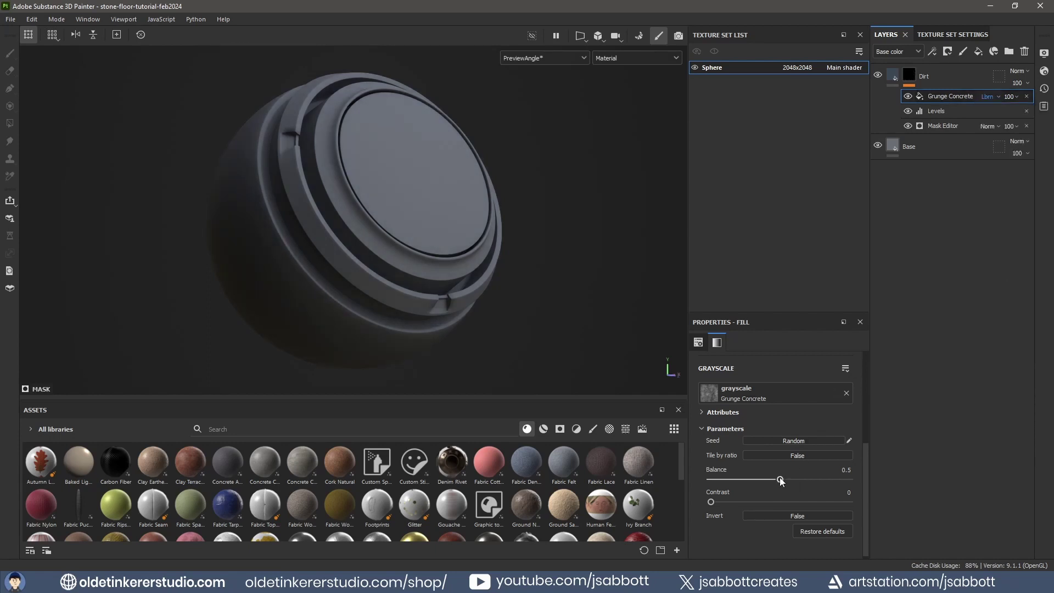
drag(783, 477, 817, 479)
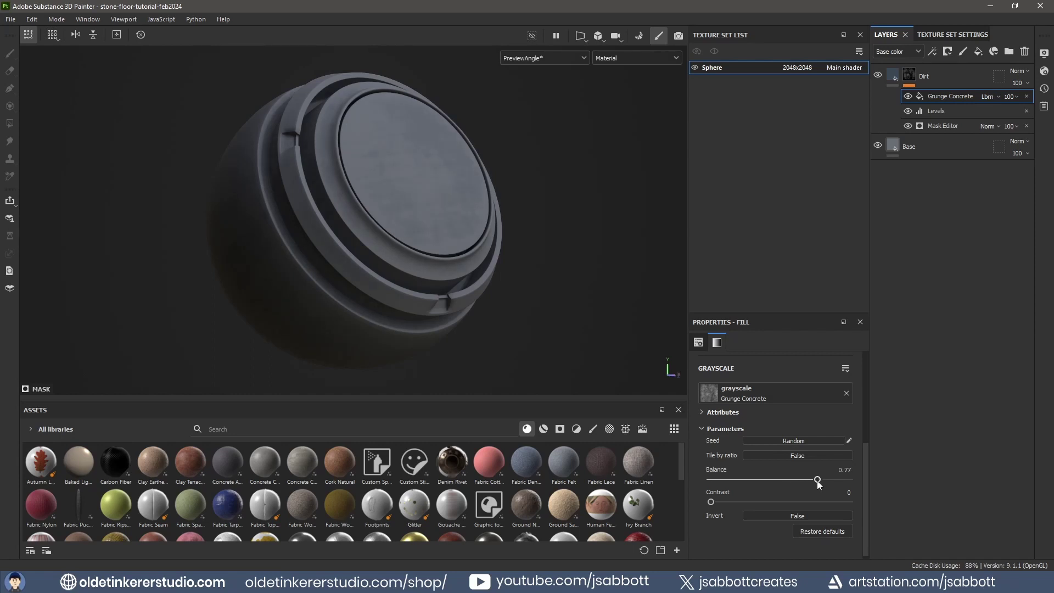
click(843, 471)
Duplicate Dirt, delete the copy's Grunge Concrete, Levels and Mask Editor effects, and rename it Edge.
key(ctrl+d)
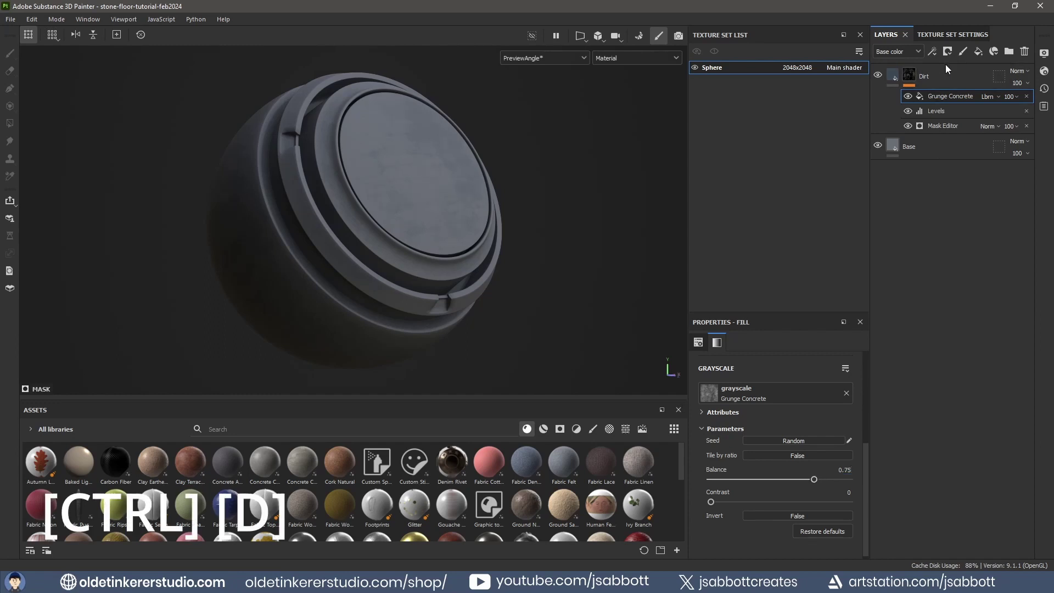
click(946, 75)
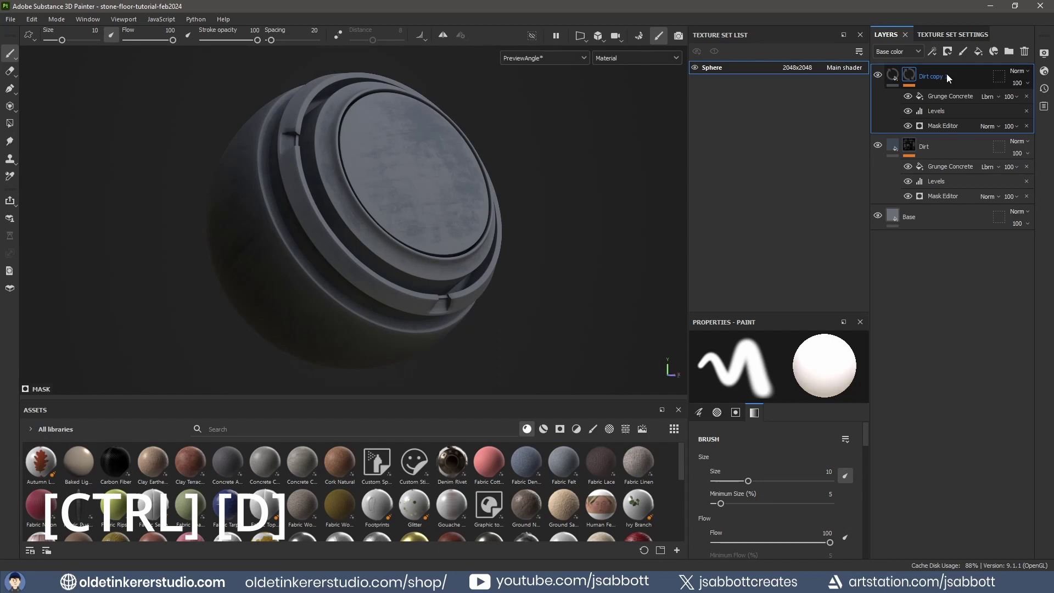
click(1026, 97)
click(1026, 97)
click(1026, 96)
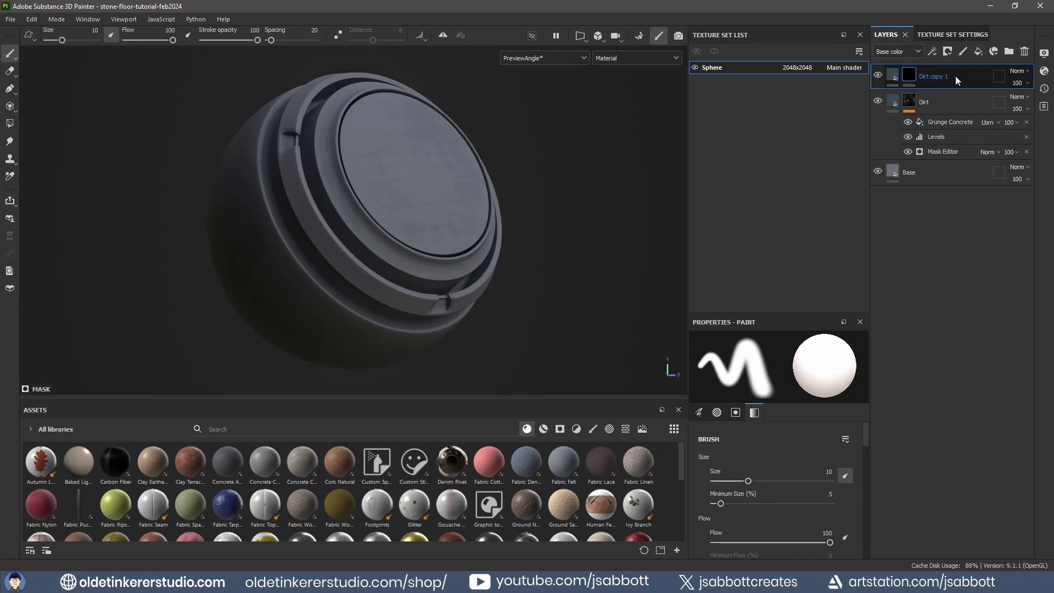
double_click(934, 77)
text(Edge)
Add a Curvature generator to the Edge layer's mask, found by searching 'curv'.
right_click(910, 74)
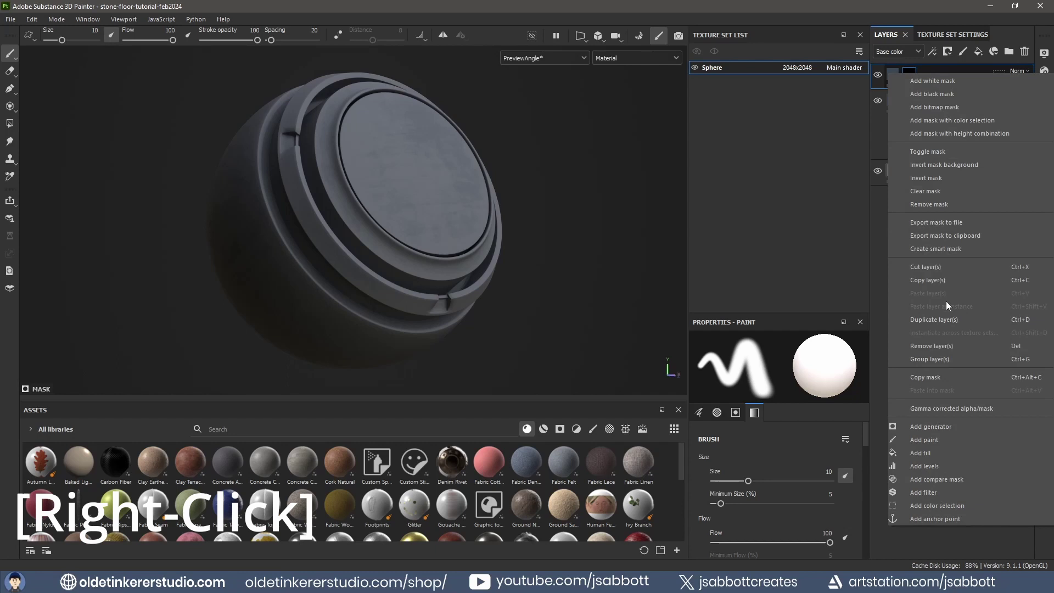
click(948, 427)
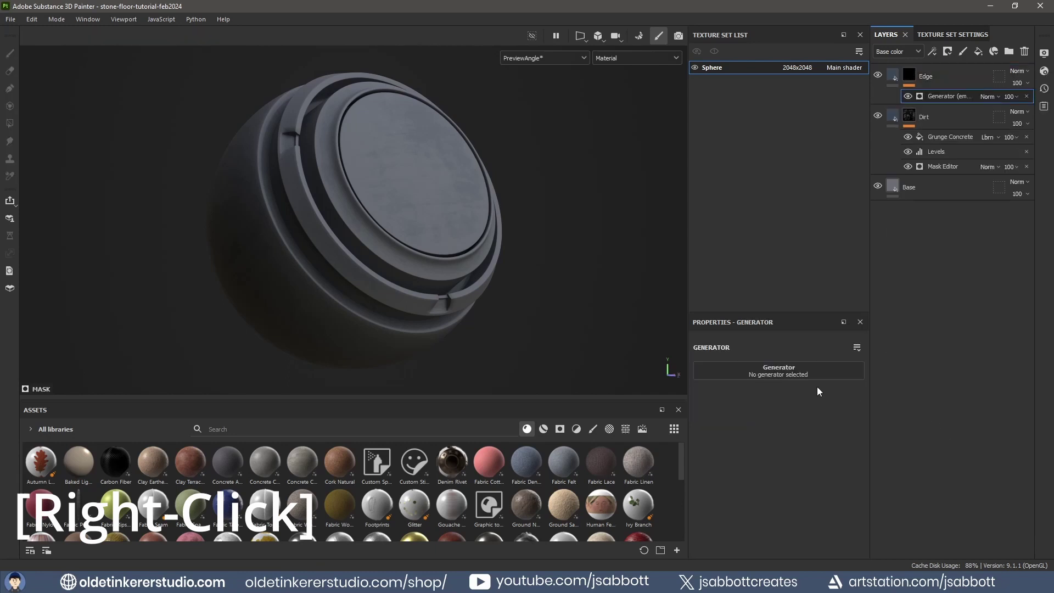
click(782, 371)
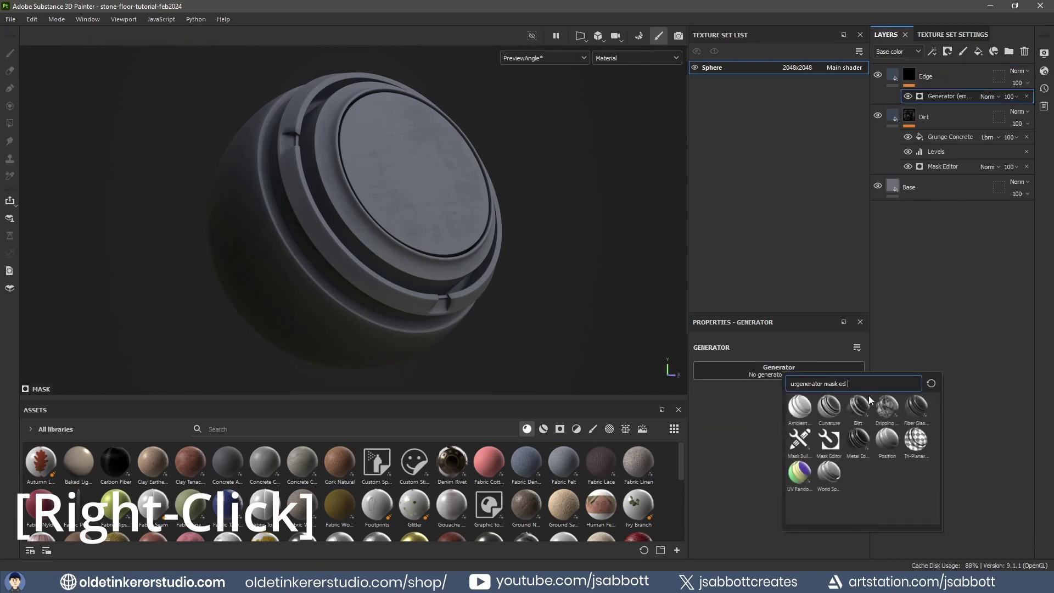
key(BackSpace)
key(BackSpace)
key(BackSpace)
key(BackSpace)
key(BackSpace)
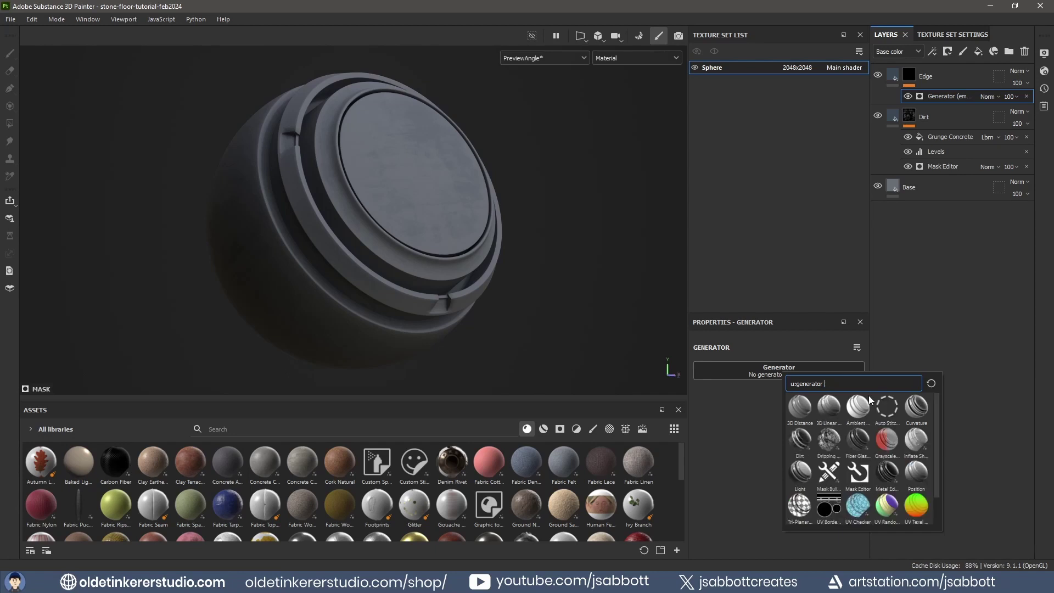
text(curv)
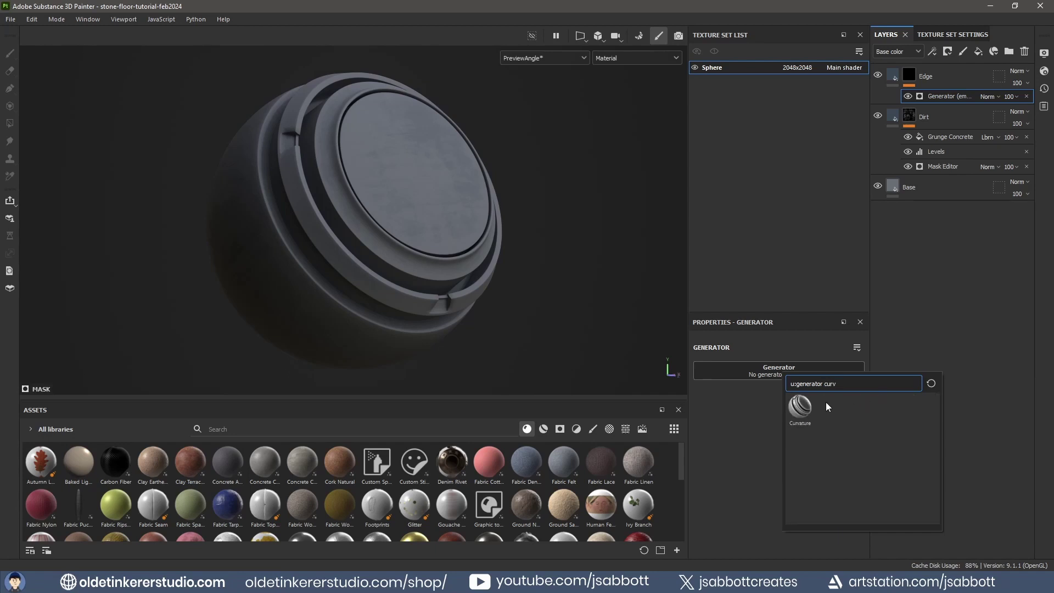
click(800, 407)
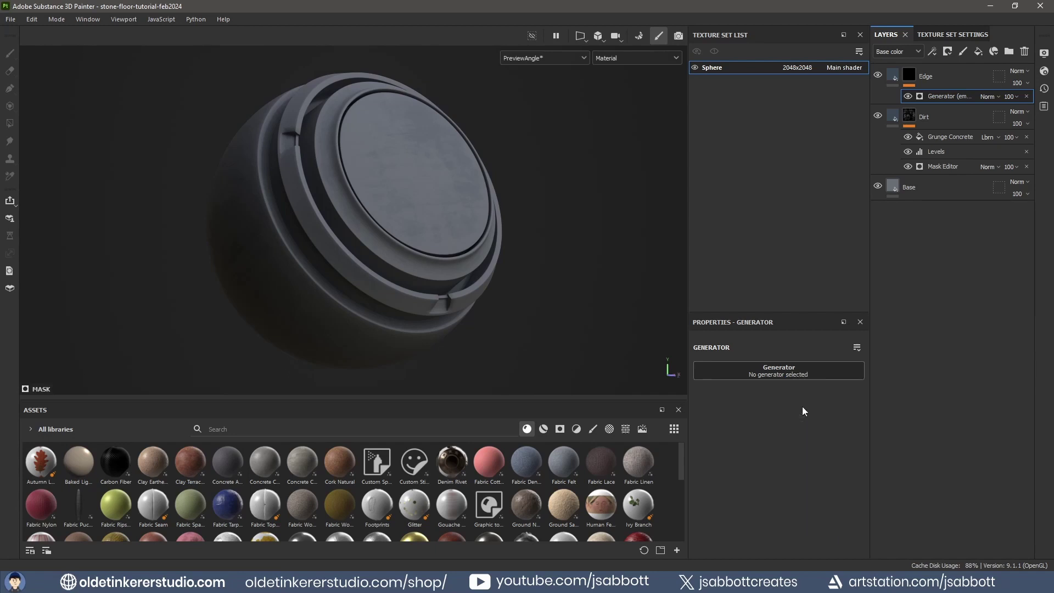
Set the Edge layer's base colour to hex 617586, then select its Curvature generator.
click(894, 76)
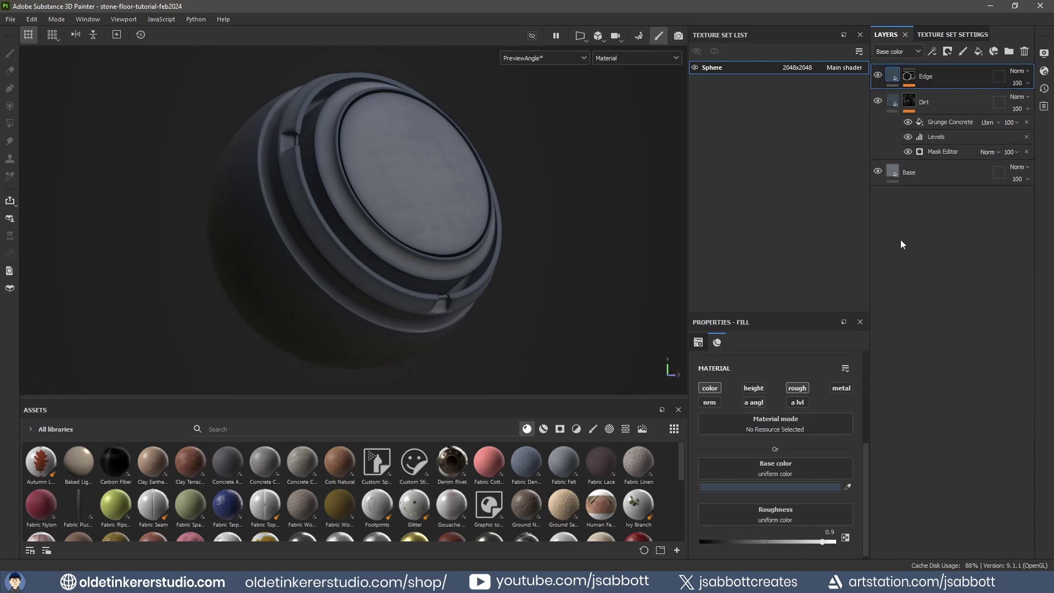
click(812, 489)
click(889, 525)
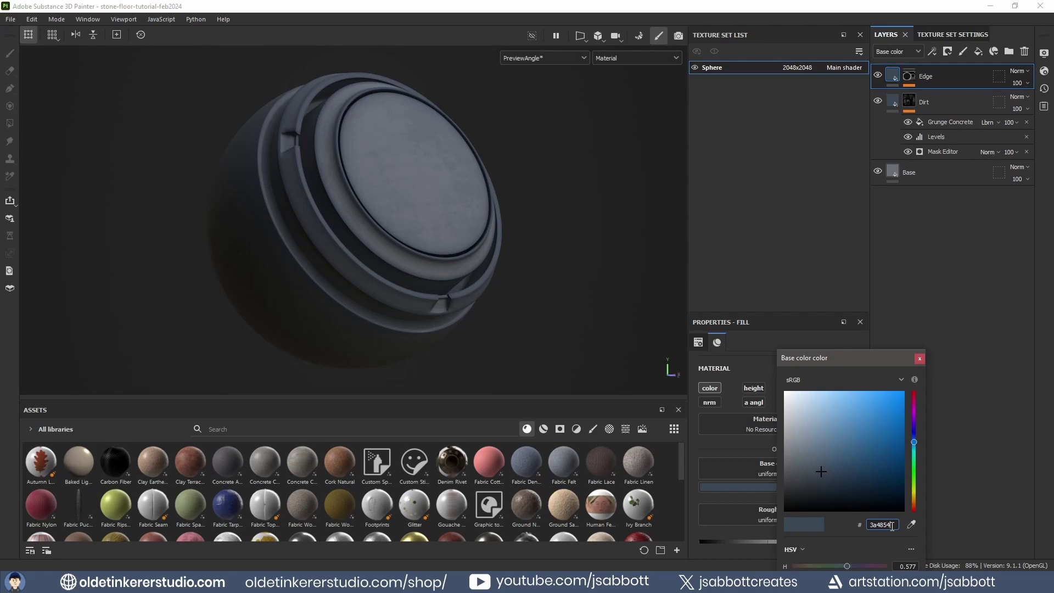
double_click(892, 525)
text(617586)
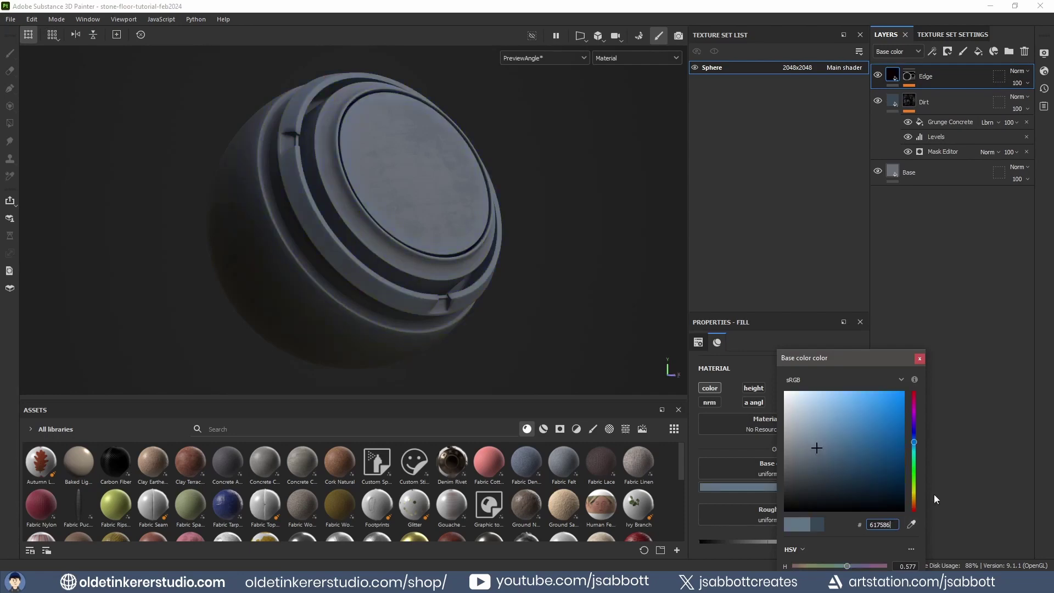
click(941, 375)
click(919, 358)
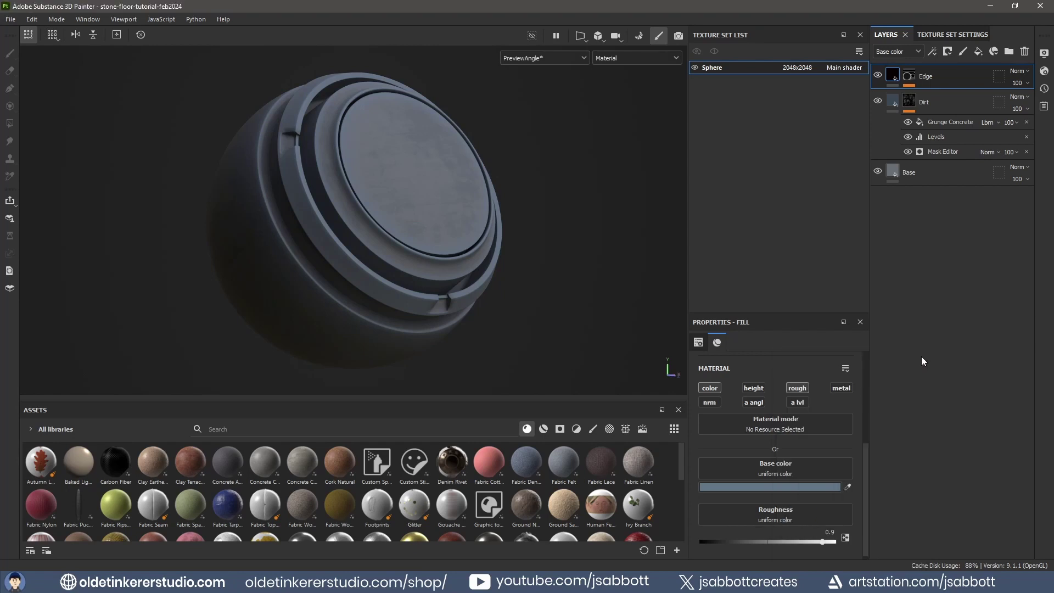
click(909, 75)
click(933, 95)
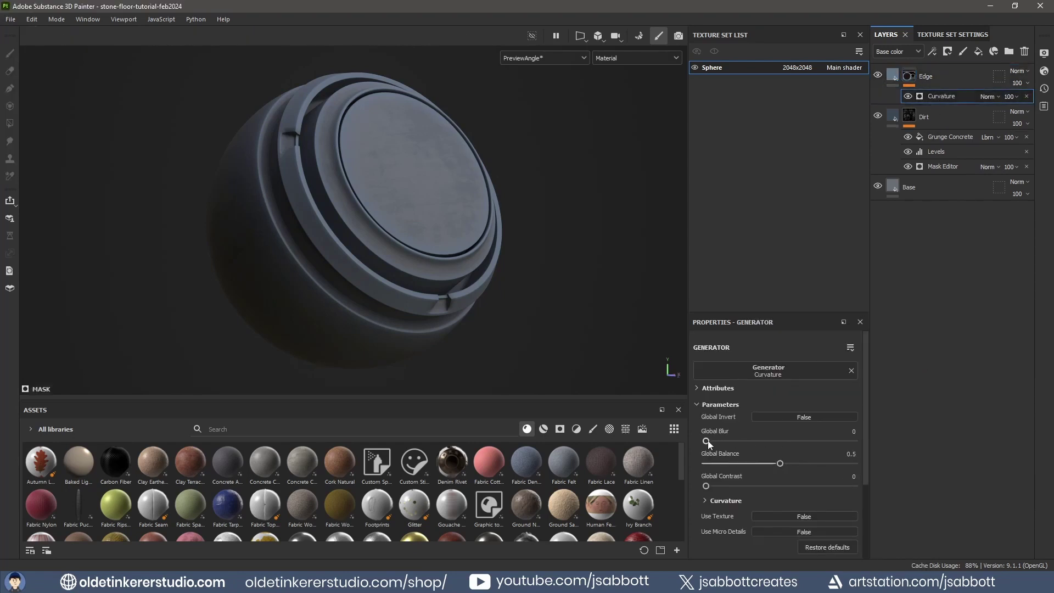
Adjust the Curvature generator to Global Blur 2.14, Balance 0.62 and Contrast 0.12.
drag(707, 440, 797, 463)
drag(705, 485, 722, 486)
Return to painting mode and rename the top fill layer to 'Dirt 02'.
key(1)
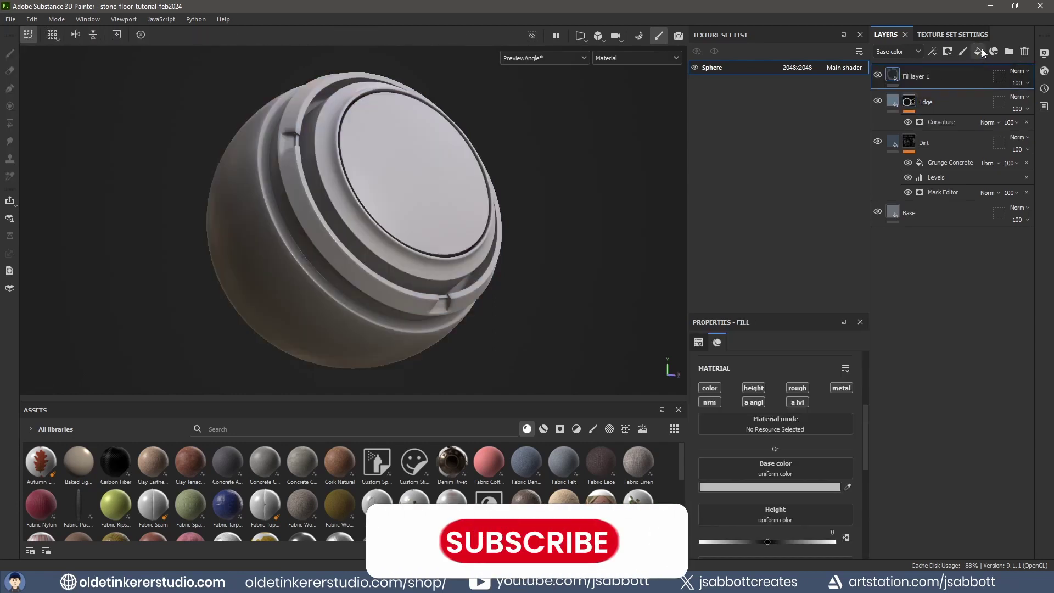
double_click(921, 75)
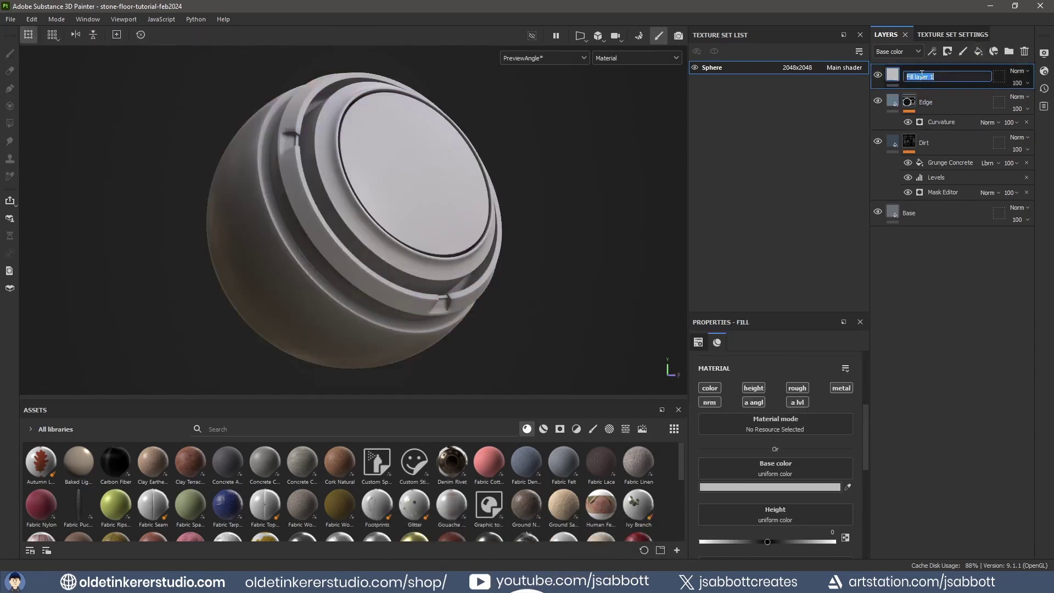
text(Dirt 02)
key(Return)
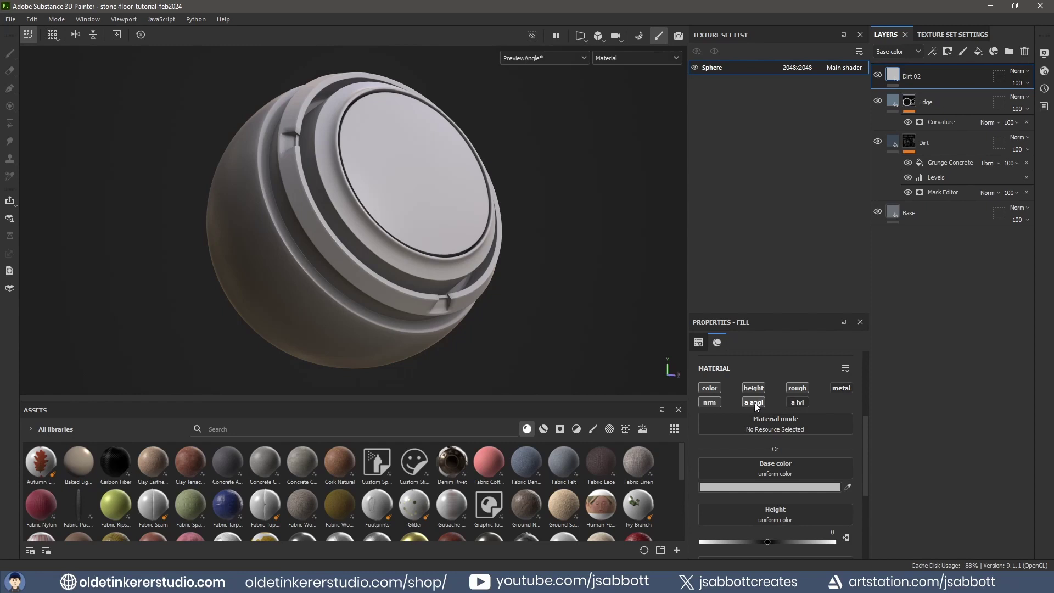
Disable Dirt 02's height and normal channels and set its roughness to 0.9.
click(753, 388)
click(716, 401)
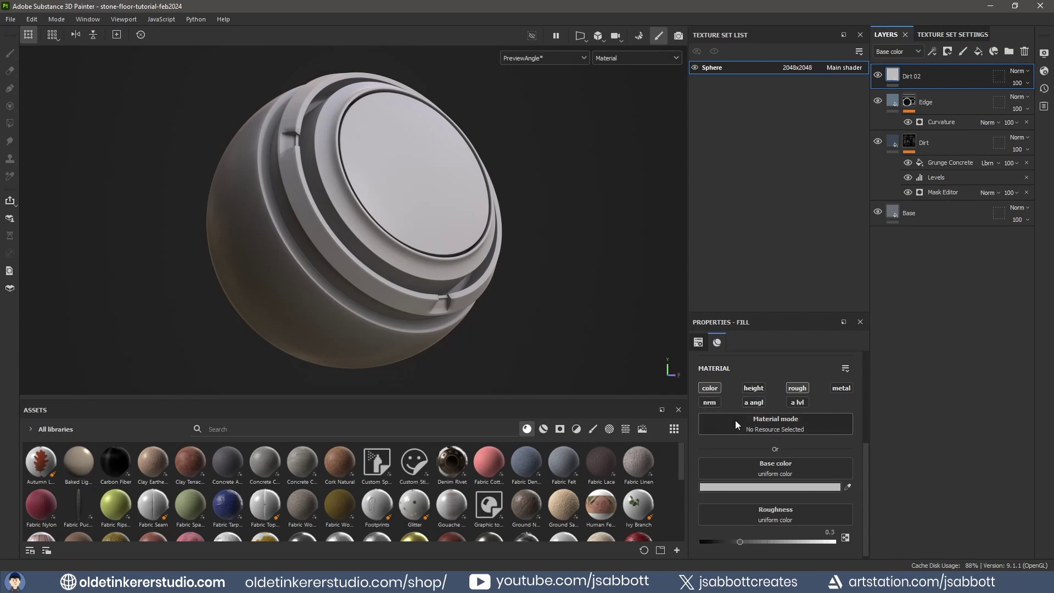
click(829, 532)
text(0.9)
key(Return)
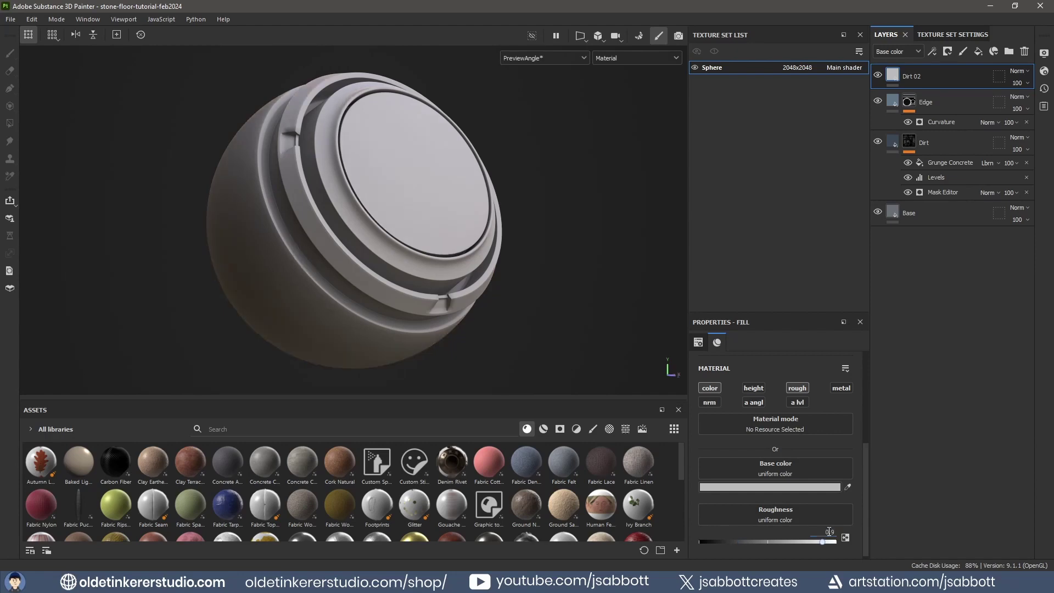
Add a black mask with a fill effect to Dirt 02 and open its texture list.
right_click(892, 78)
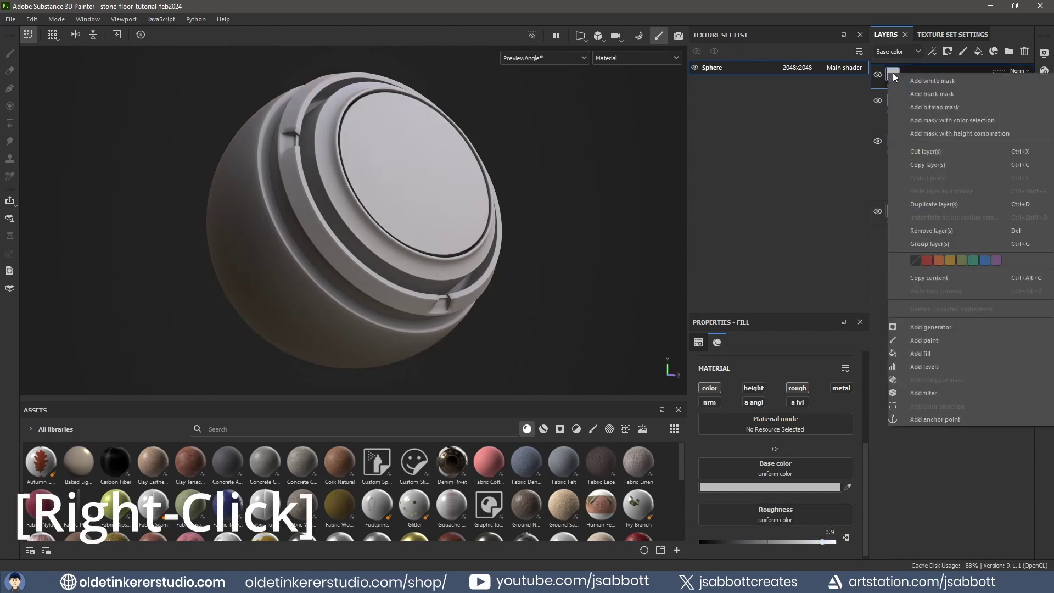
click(930, 94)
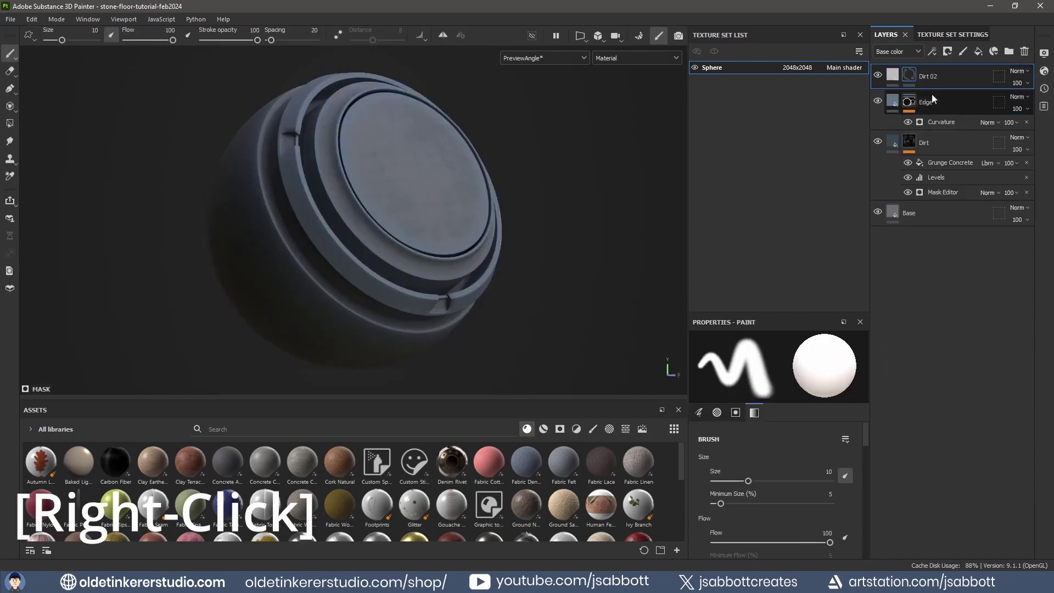
right_click(909, 76)
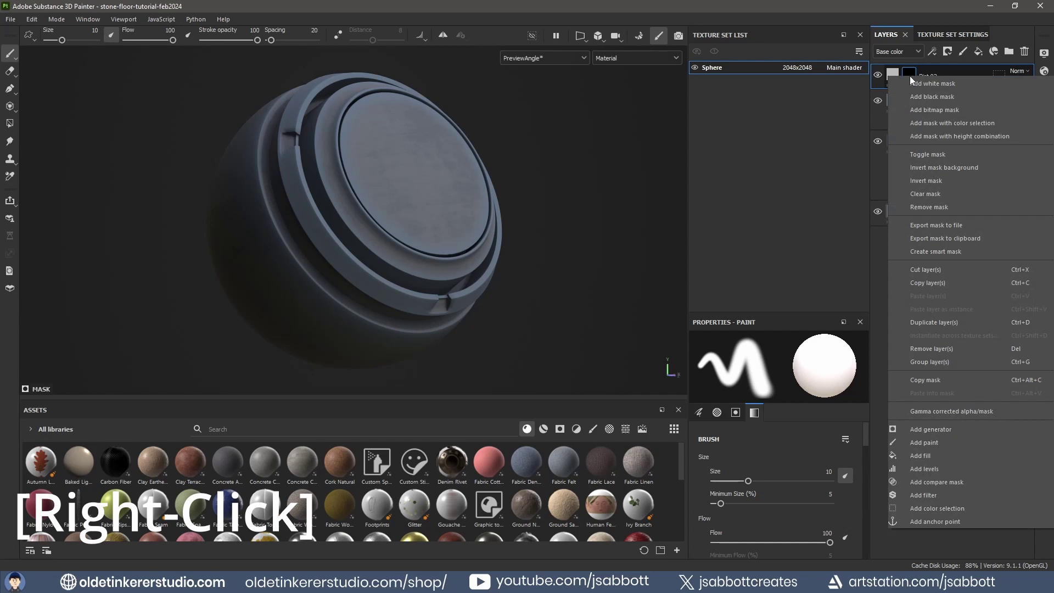
click(941, 456)
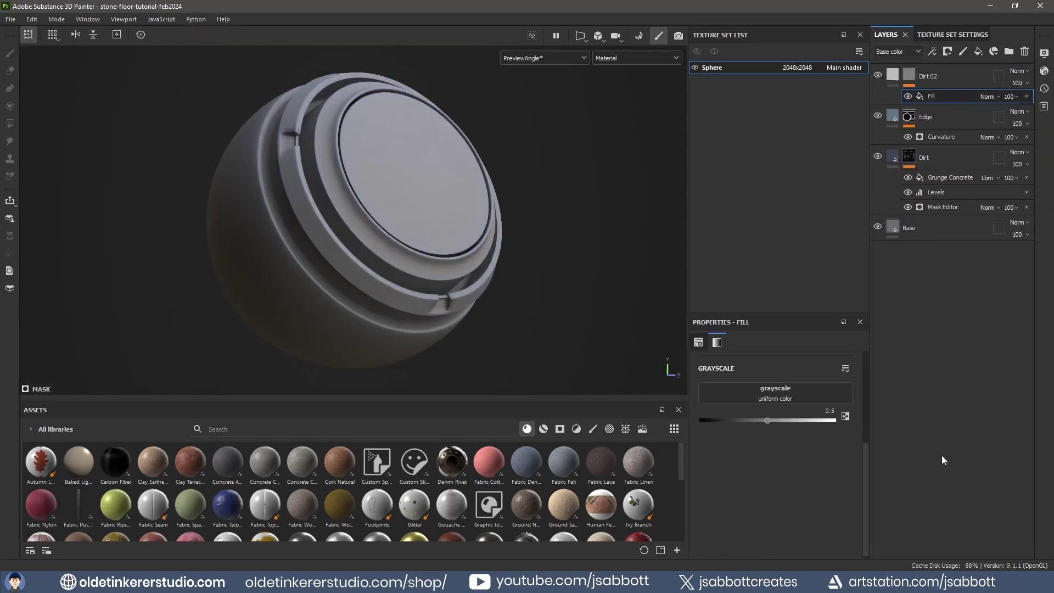
click(775, 394)
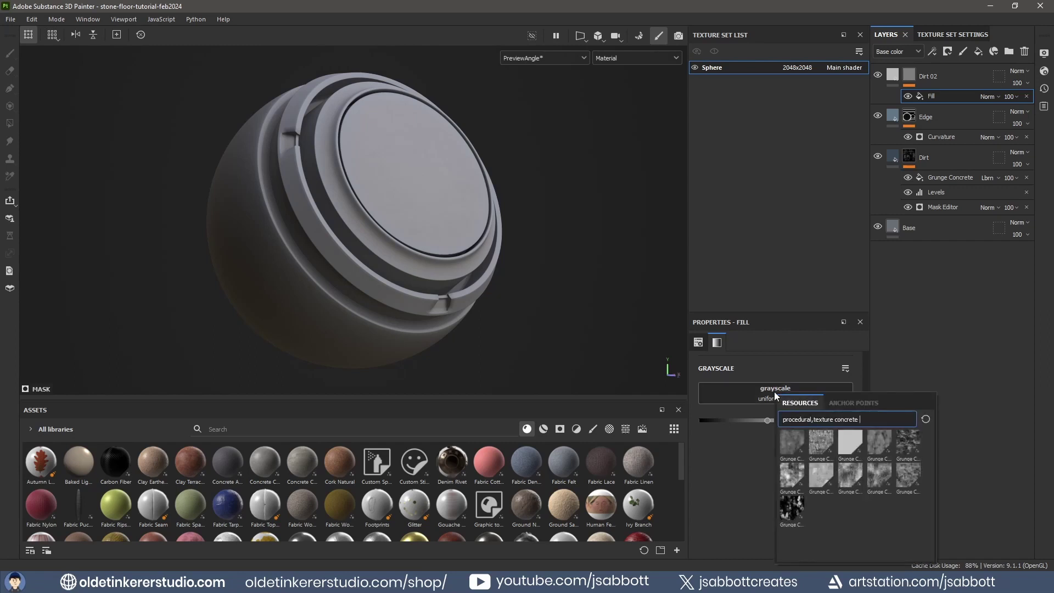
Use Grunge Concrete Dusty for the mask fill and set Dirt 02's base colour to 5f788d.
mouse_move(905, 444)
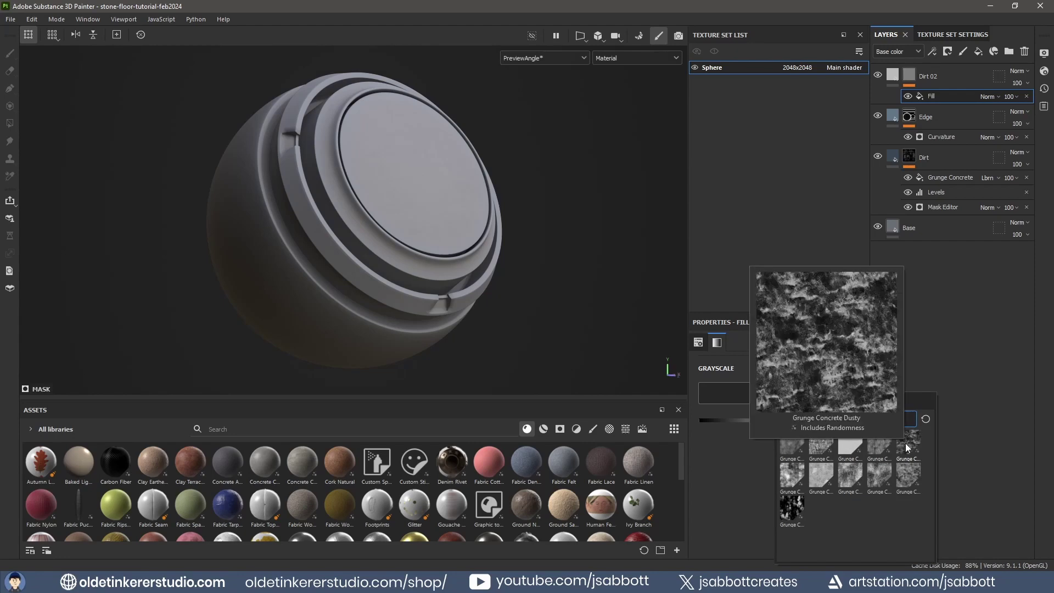
click(904, 442)
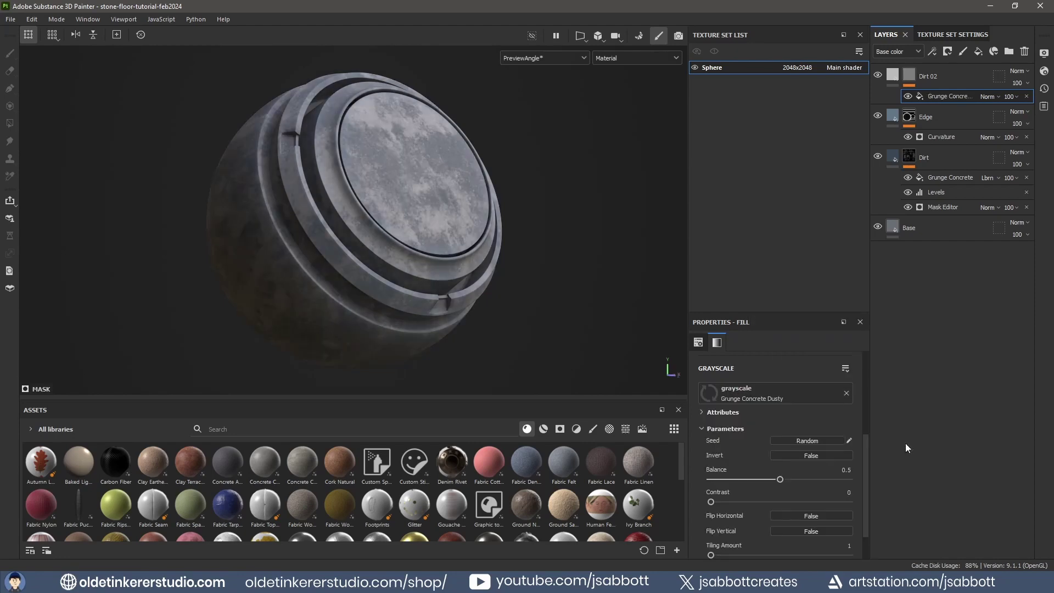
click(891, 78)
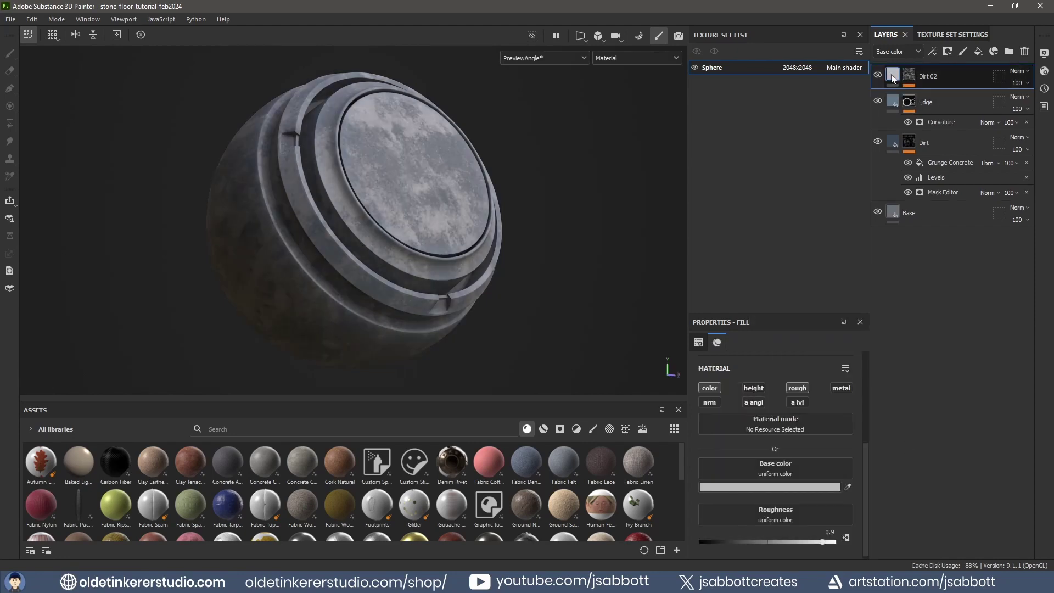
click(797, 487)
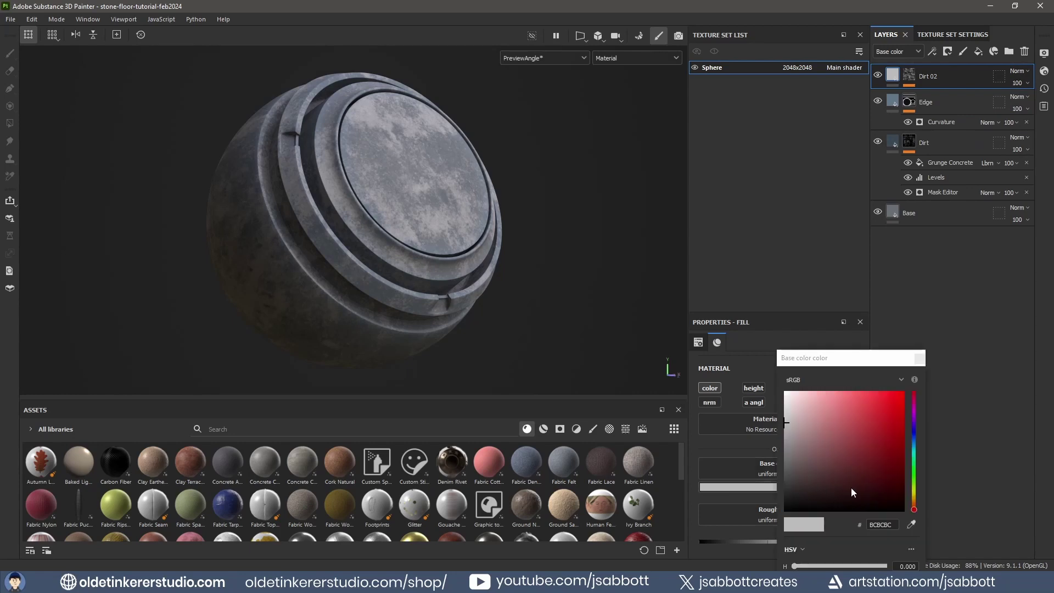
double_click(895, 524)
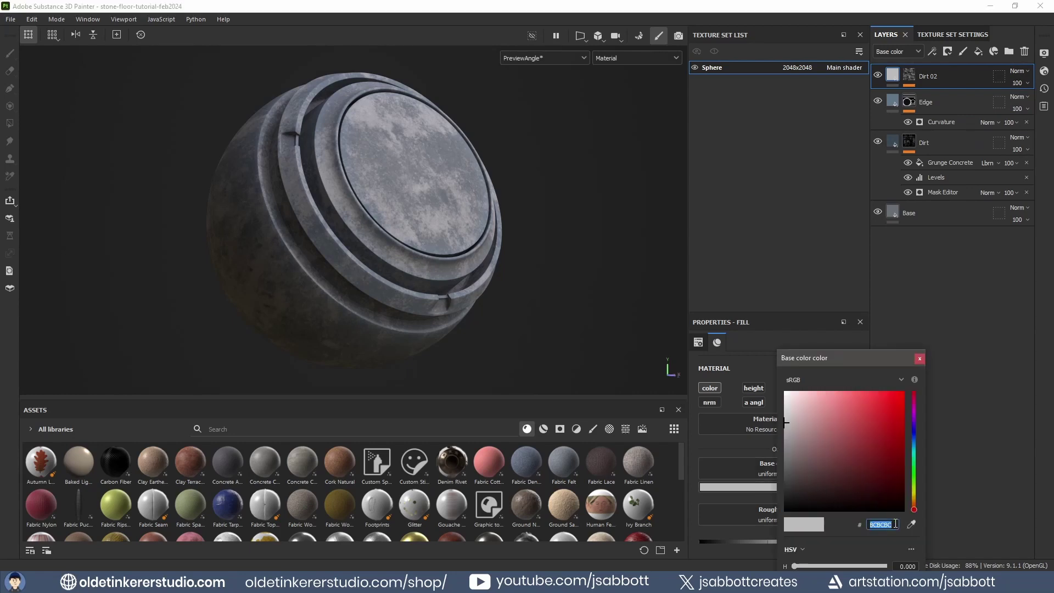
text(5f788)
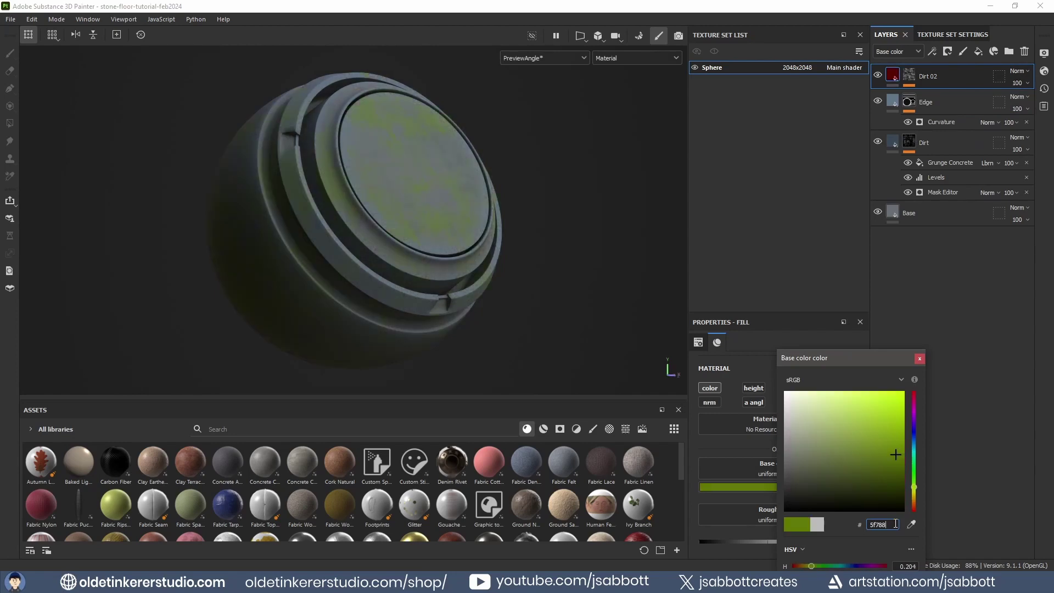
text(d)
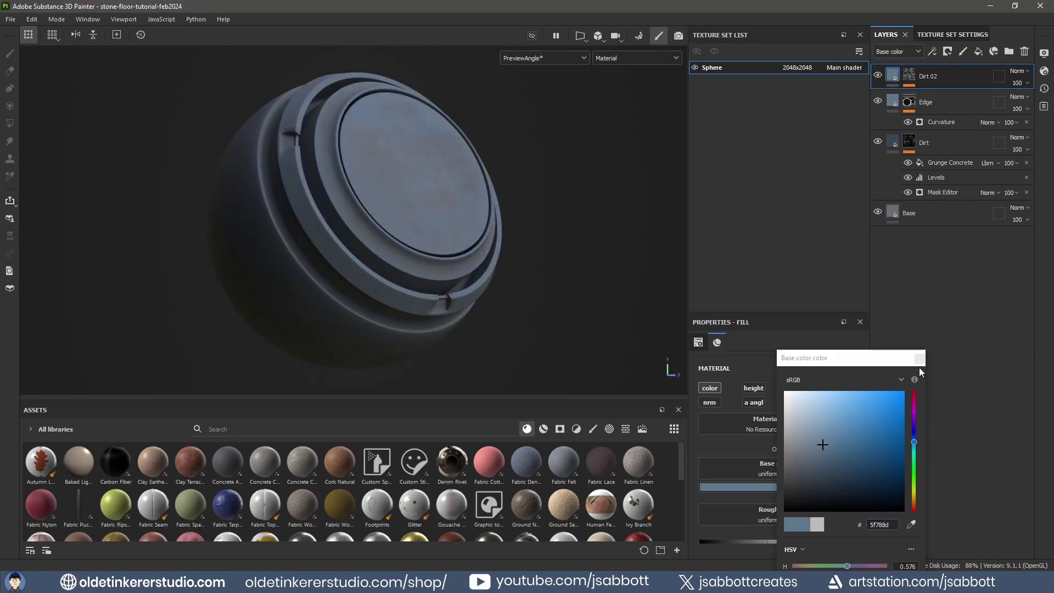
Add a Blur Directional filter to the Dirt 02 mask.
click(919, 358)
right_click(910, 76)
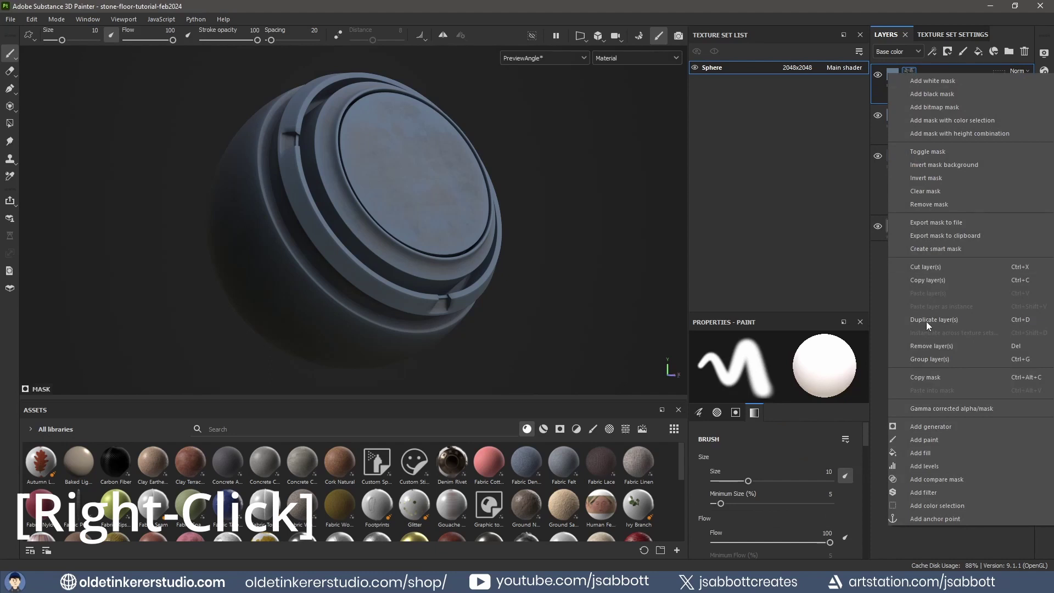
click(944, 494)
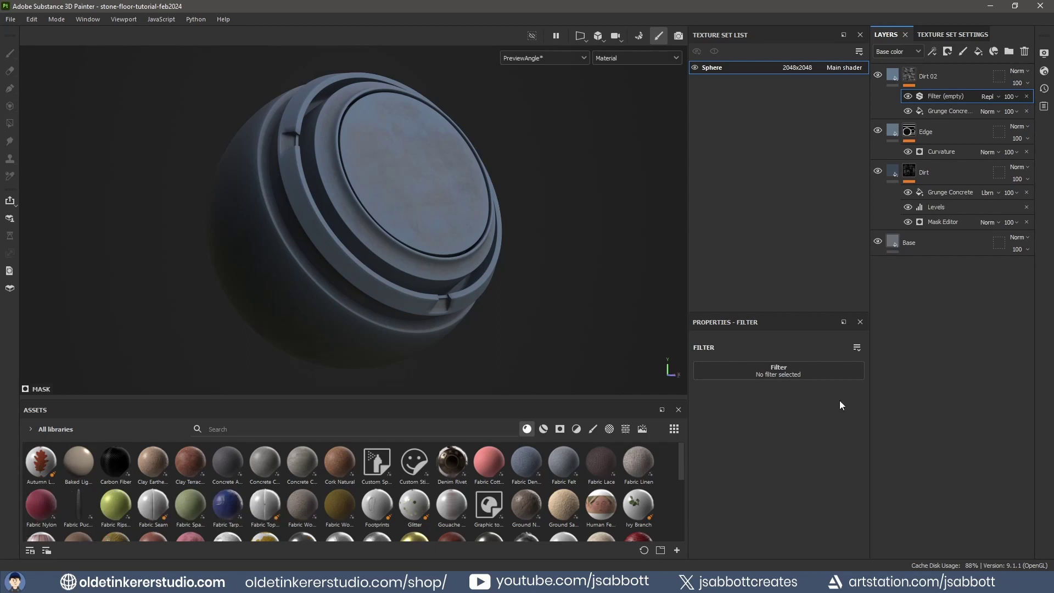
click(765, 370)
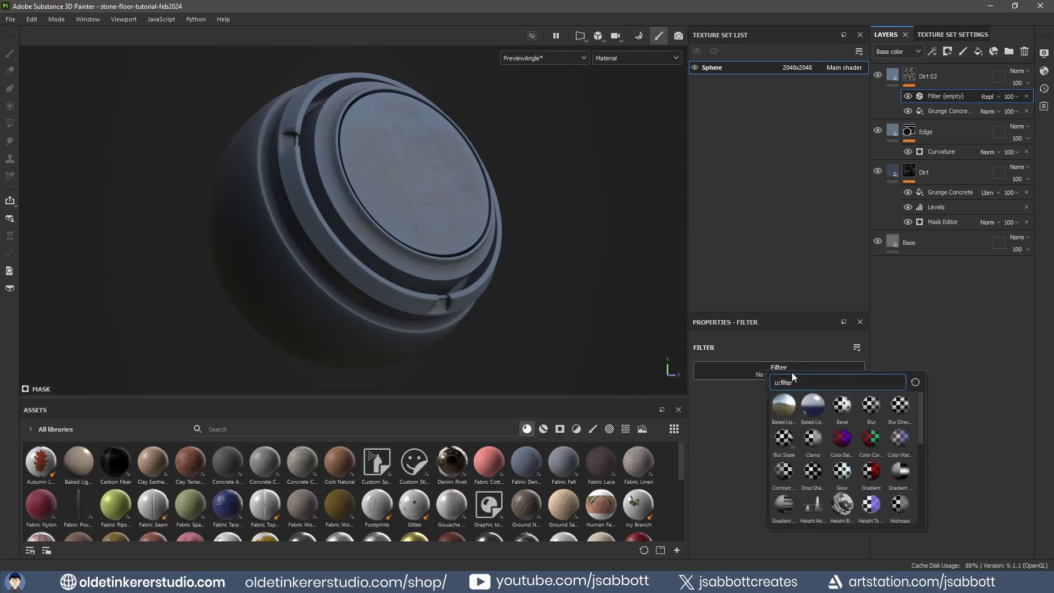
text(blur)
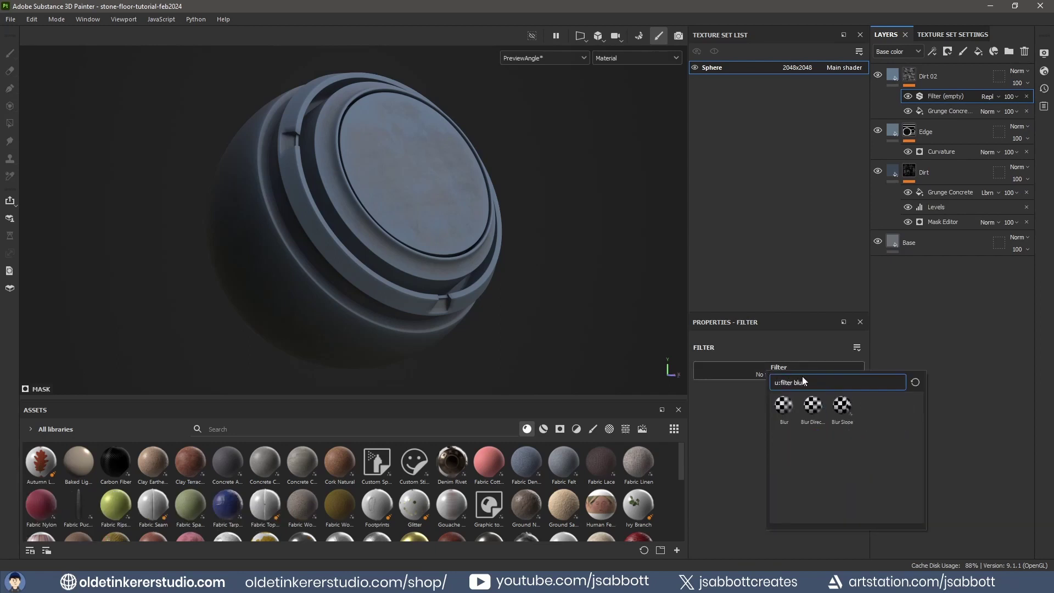
click(812, 407)
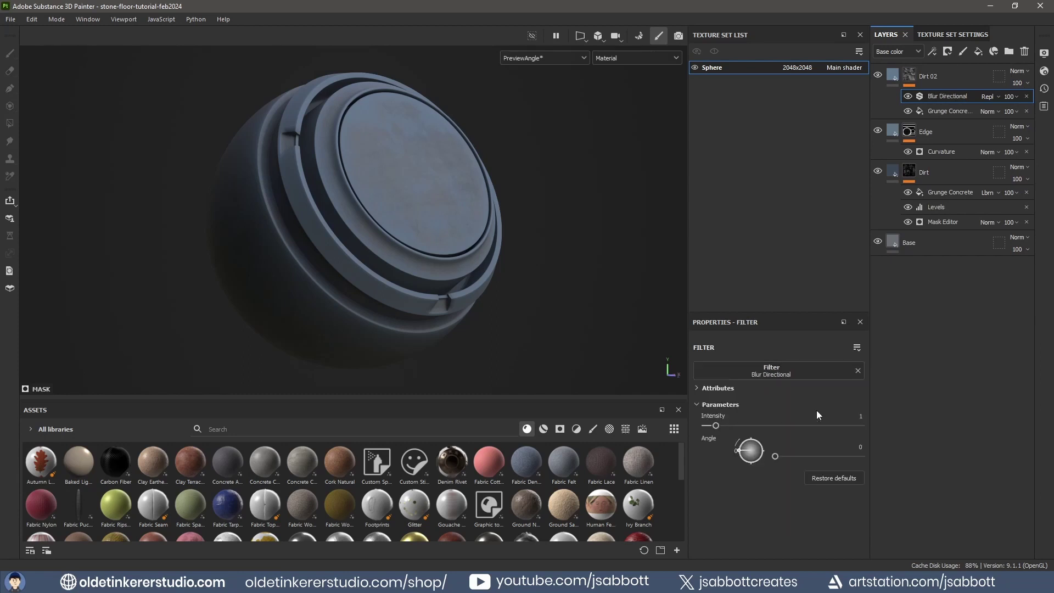
Raise the grunge fill's balance to 0.65 and contrast to 0.12.
click(933, 111)
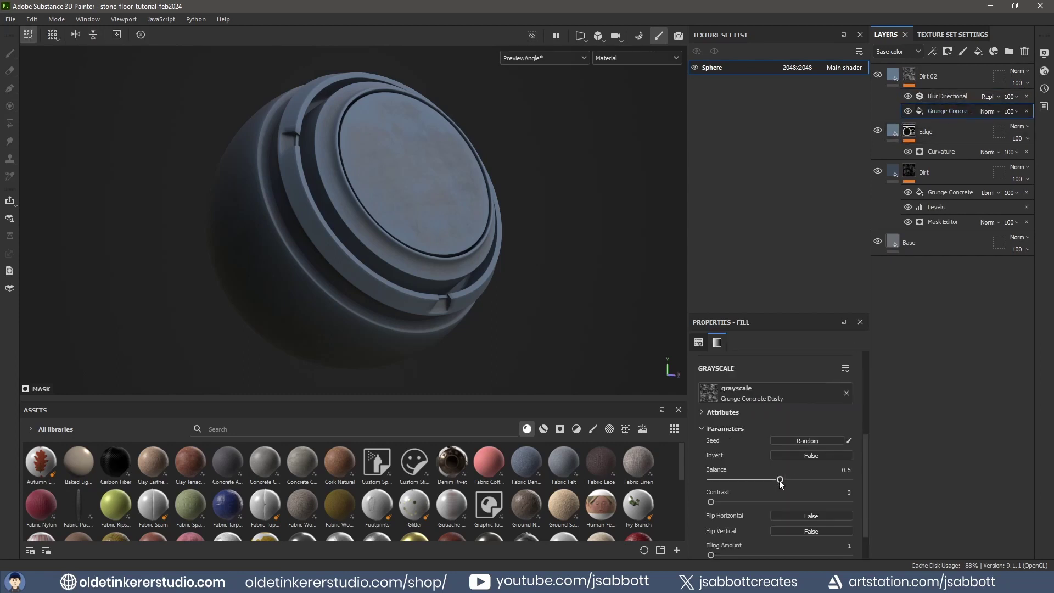
drag(779, 480, 802, 480)
drag(710, 502, 732, 506)
Change Dirt 02's base colour to a lighter blue-grey.
click(893, 75)
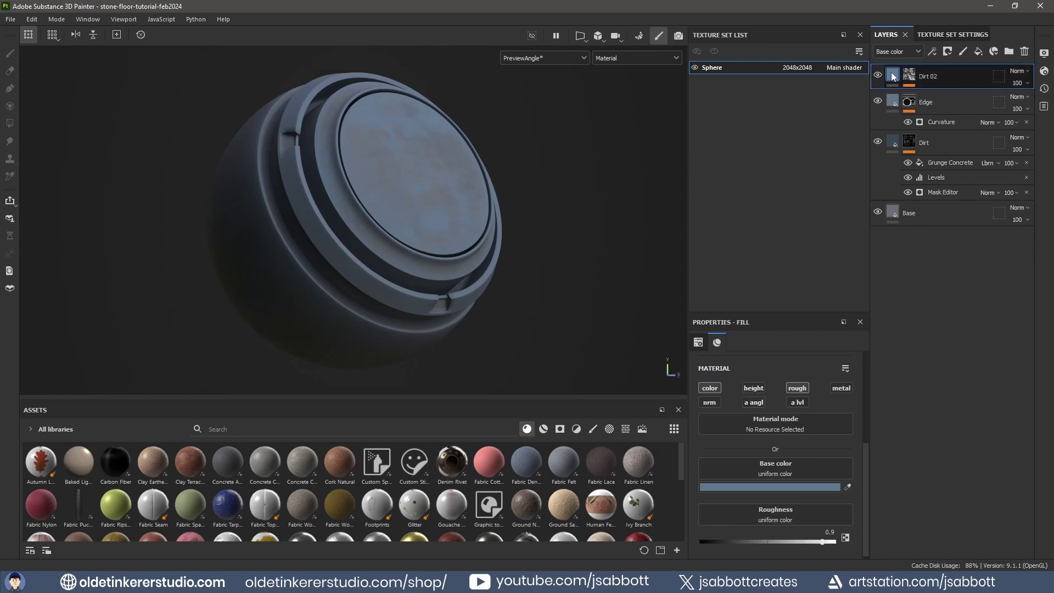
click(782, 485)
click(799, 443)
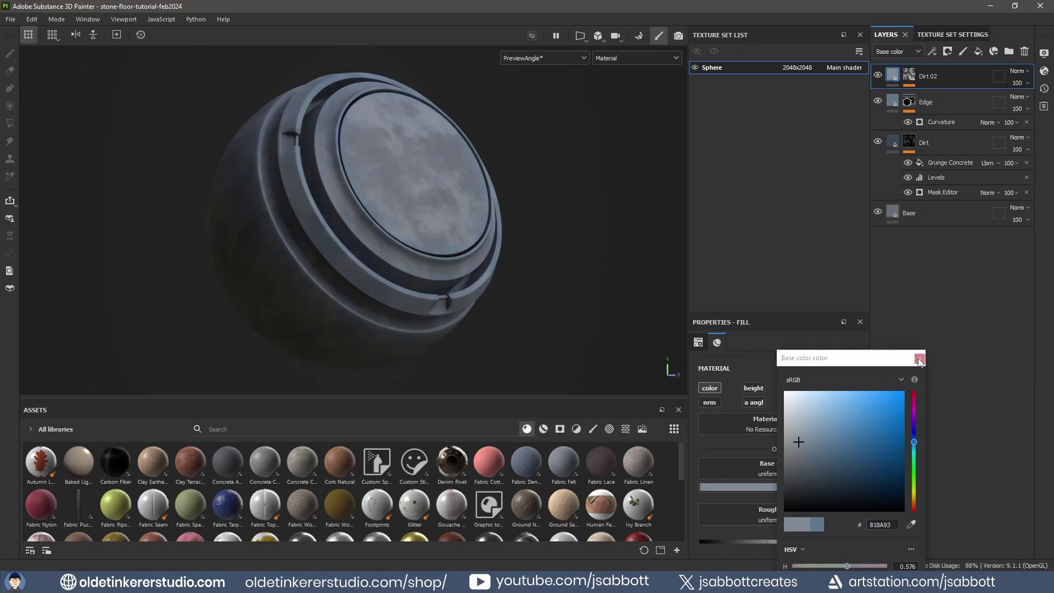
click(908, 75)
Add a fill layer named 'Damage' with metalness, normal and colour channels disabled.
click(977, 51)
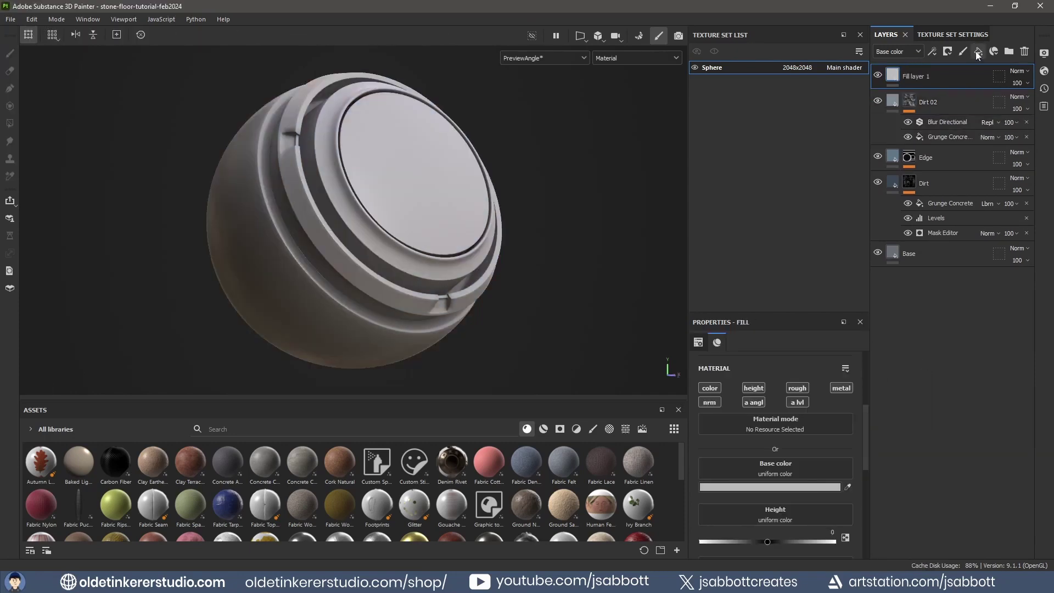
double_click(924, 76)
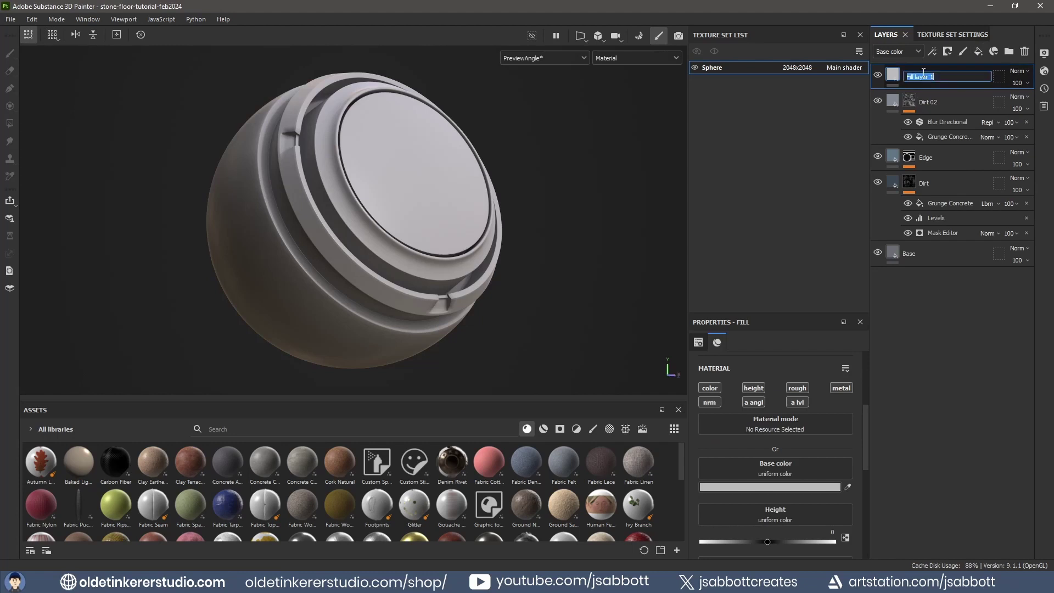
text(Damage)
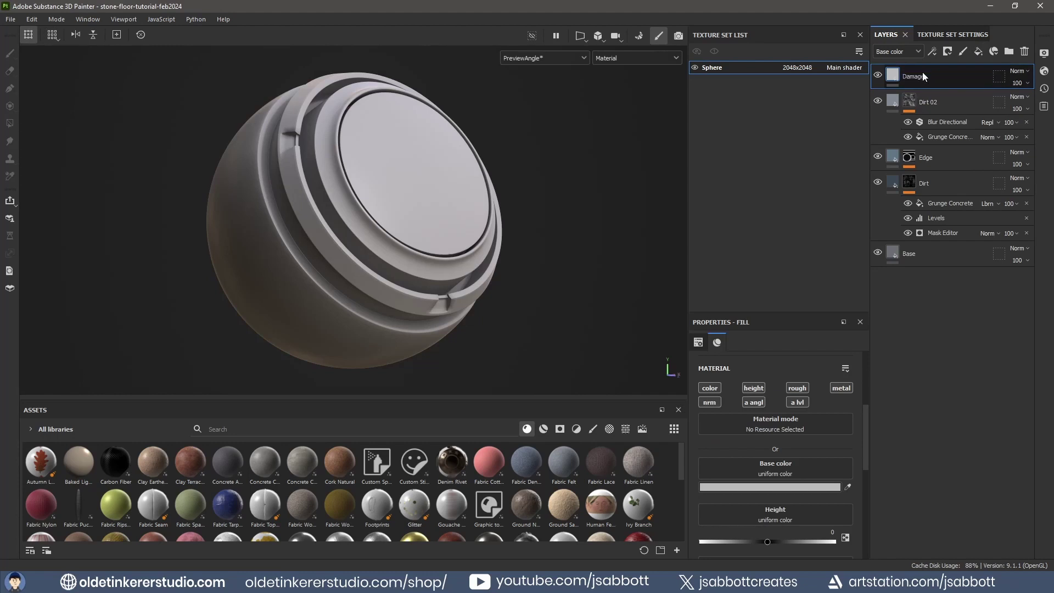
key(Return)
click(837, 388)
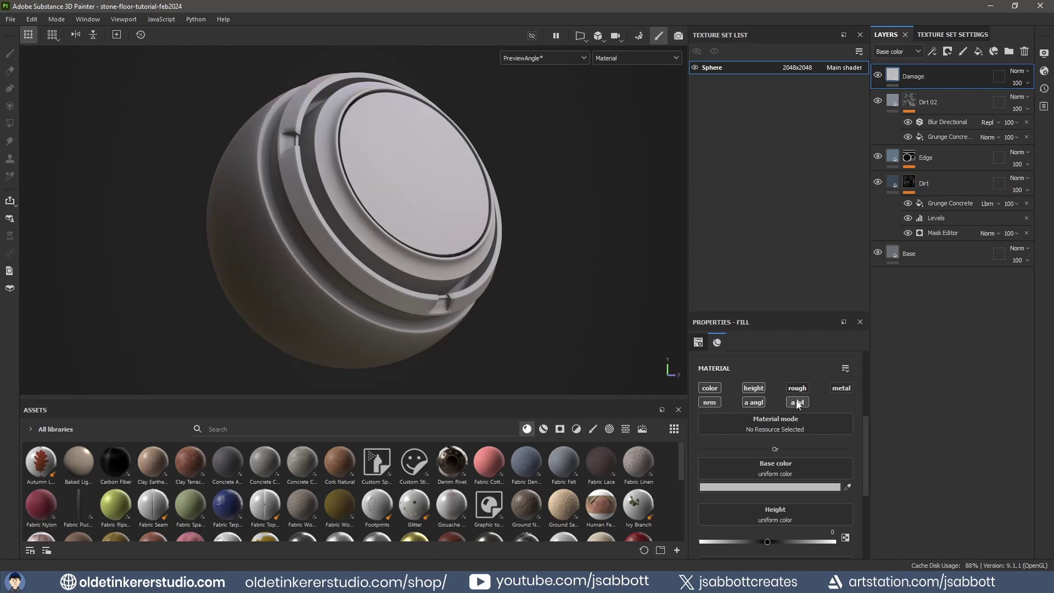
click(710, 403)
click(710, 388)
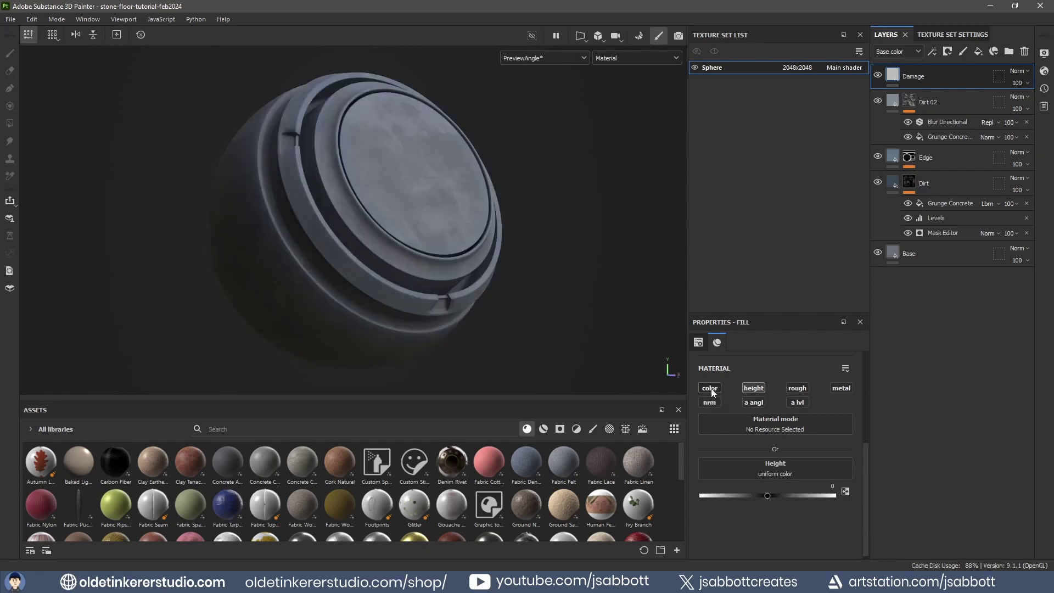
Give Damage a black mask with a fill using the Grunge Concrete texture.
right_click(889, 69)
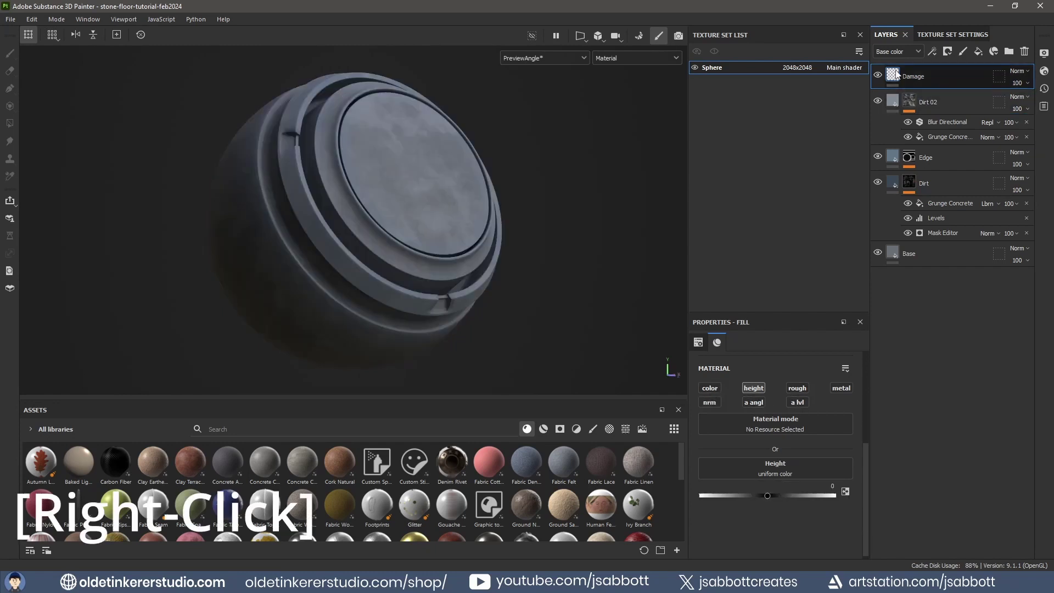
click(933, 88)
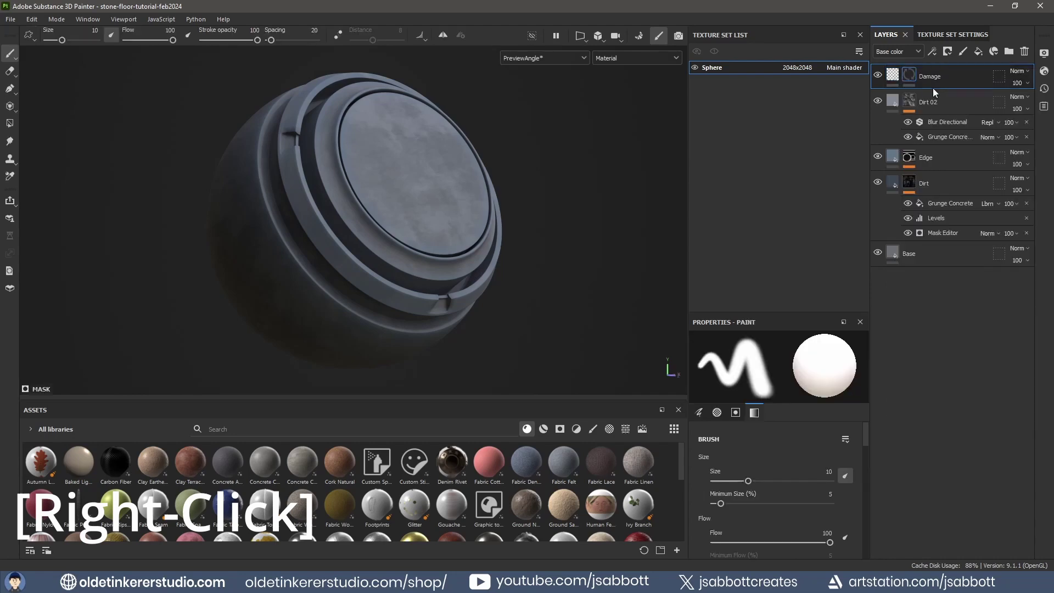
right_click(907, 74)
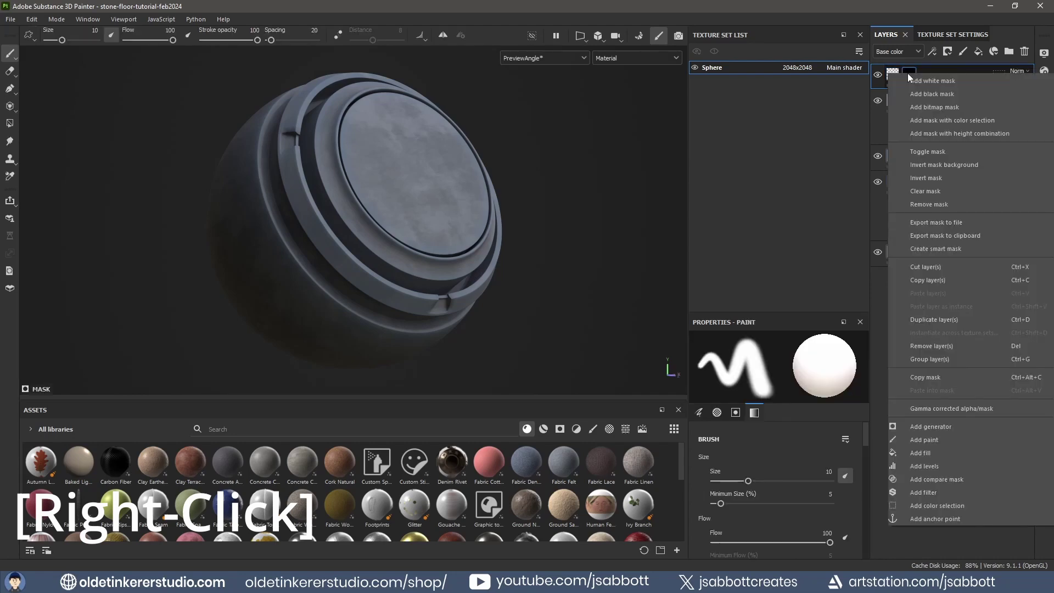
click(937, 452)
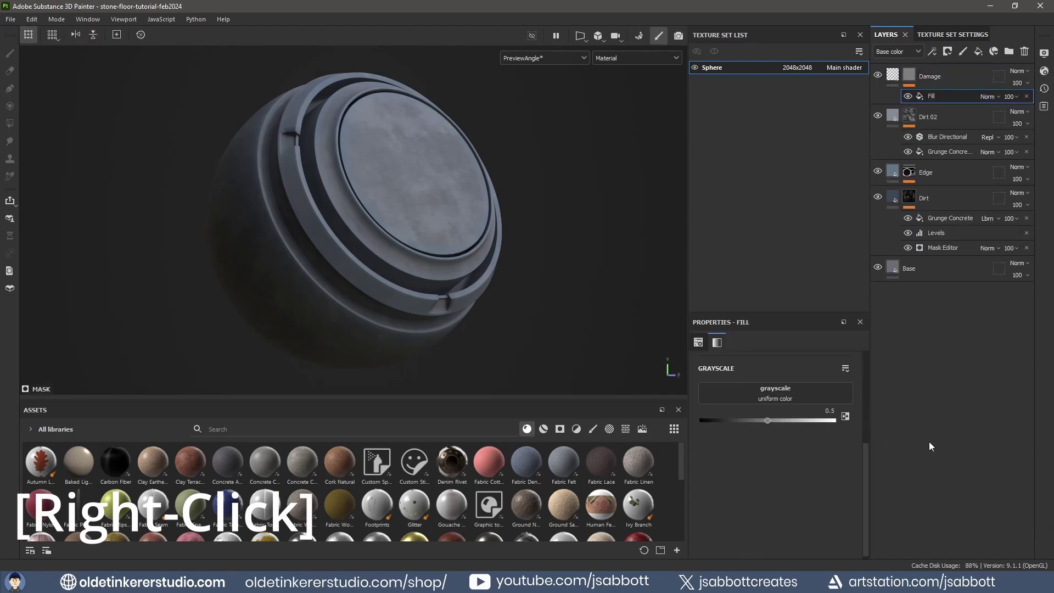
click(783, 395)
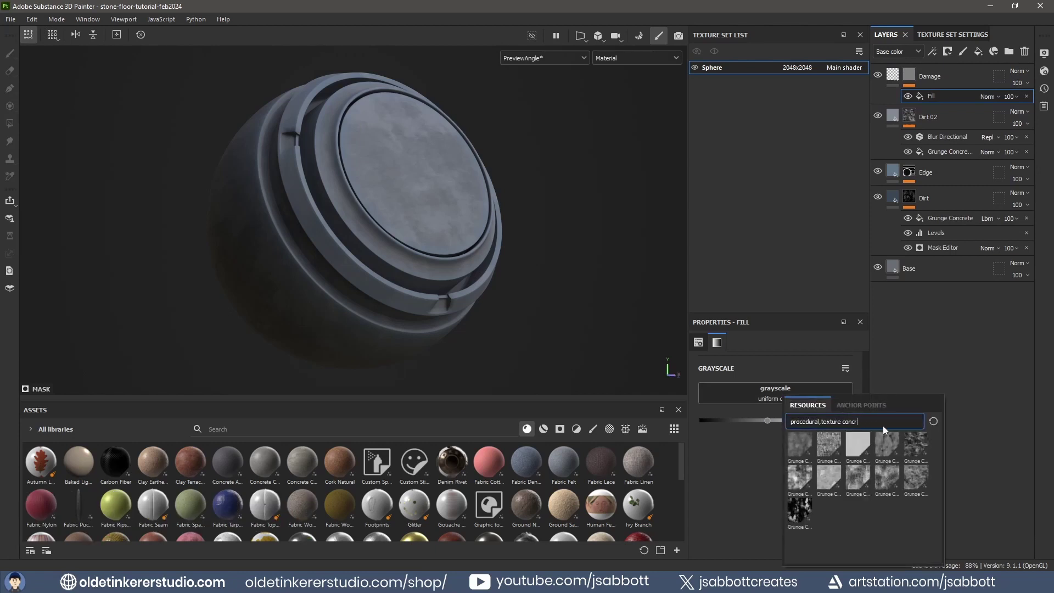
key(BackSpace)
key(BackSpace)
key(BackSpace)
key(BackSpace)
key(BackSpace)
text(gr)
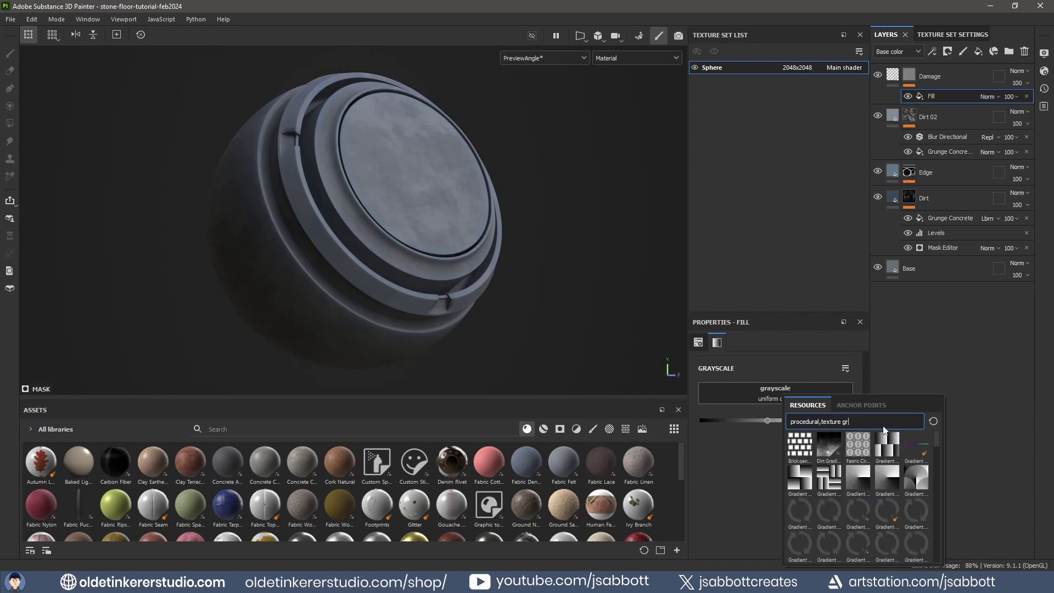
text(unge)
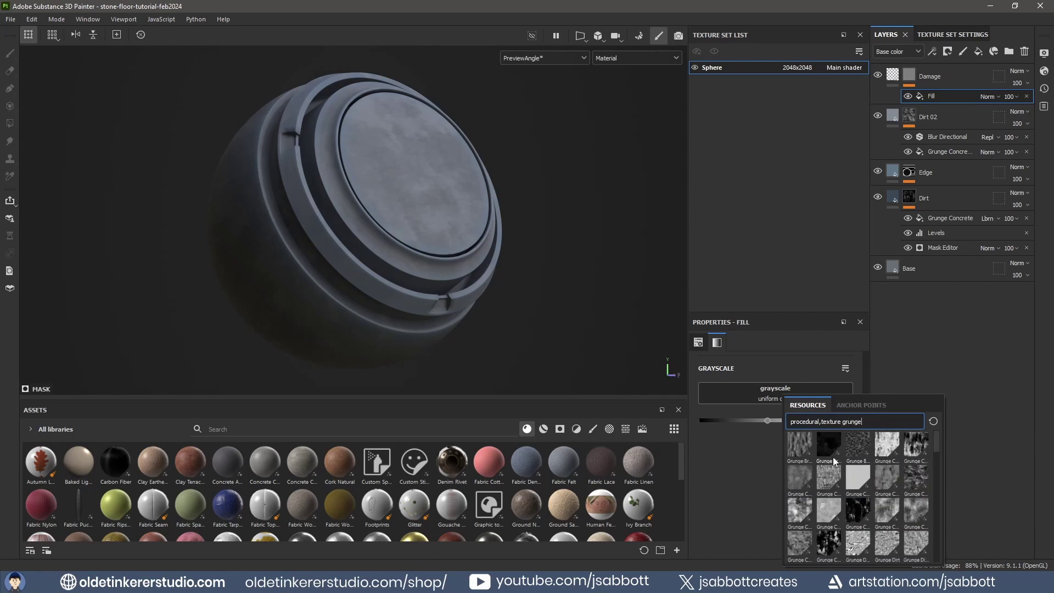
click(798, 473)
Set the Damage layer's height to 0.1807 and duplicate it as Damage copy 1.
key(f)
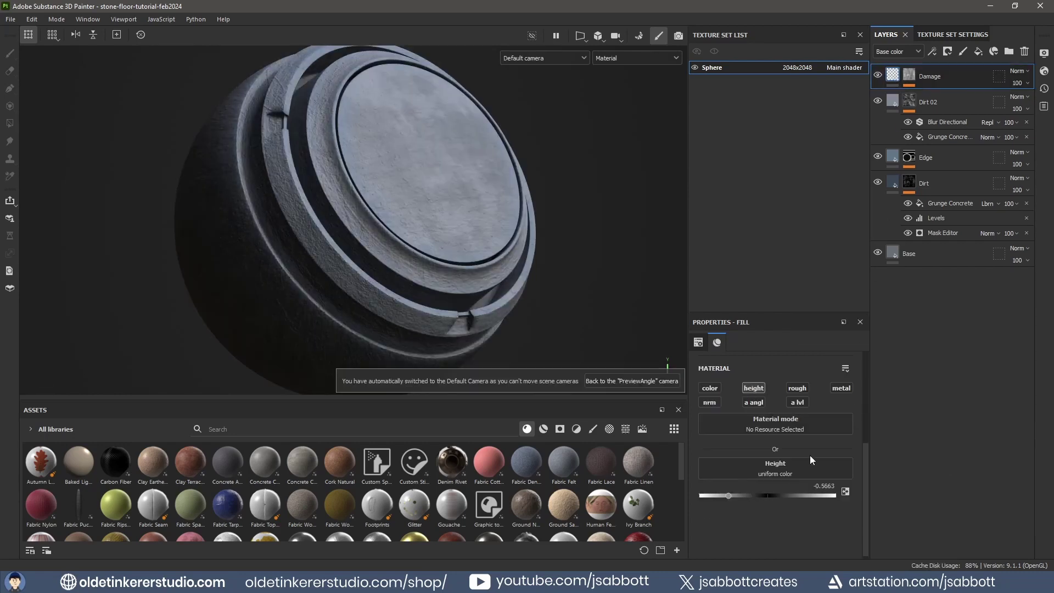
drag(729, 493, 801, 495)
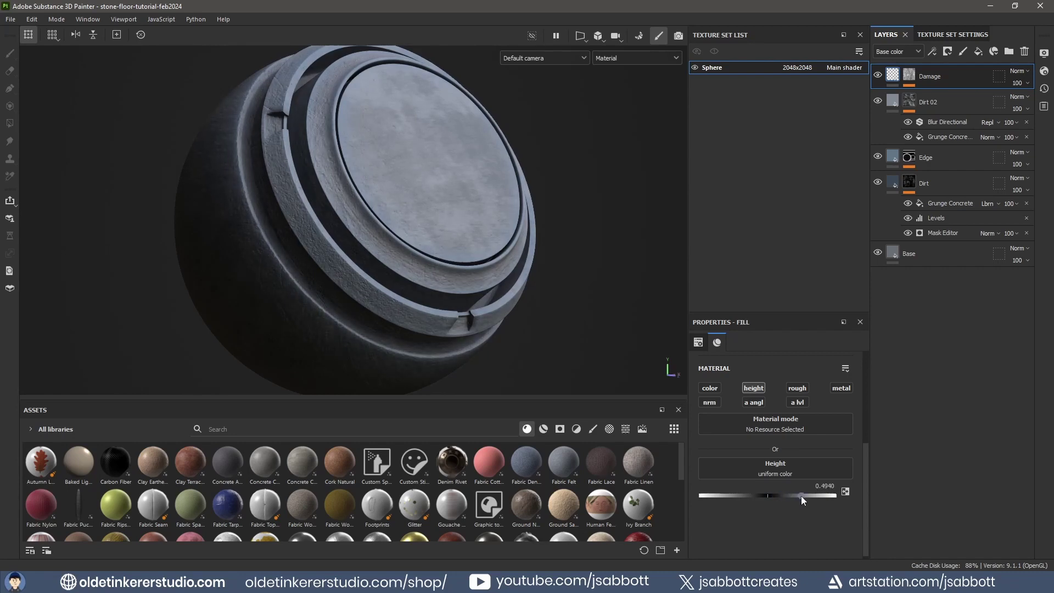
mouse_move(801, 495)
mouse_down()
mouse_move(755, 498)
mouse_move(784, 495)
mouse_up()
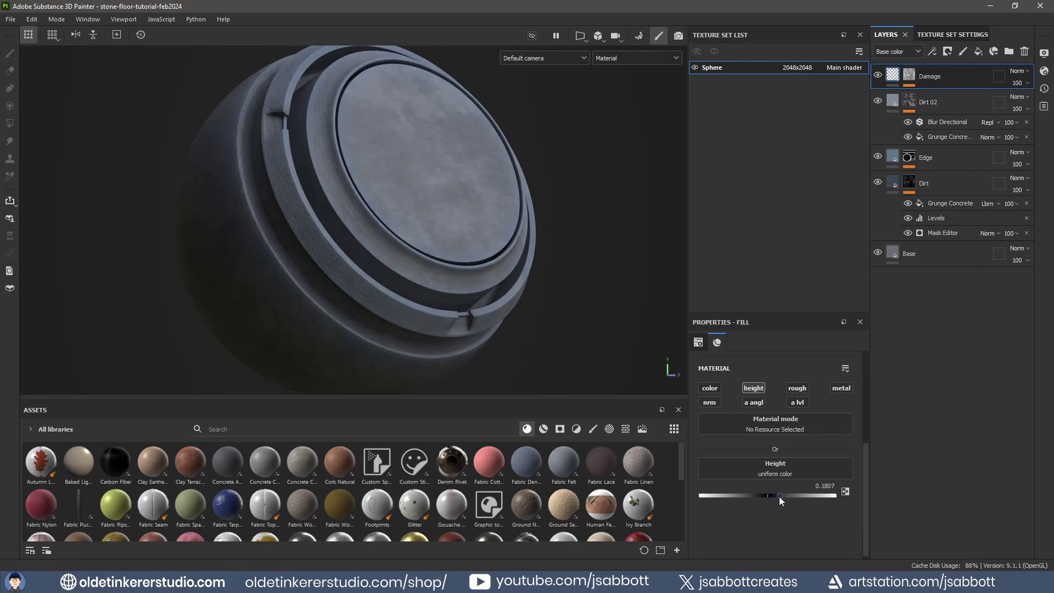
key(ctrl+d)
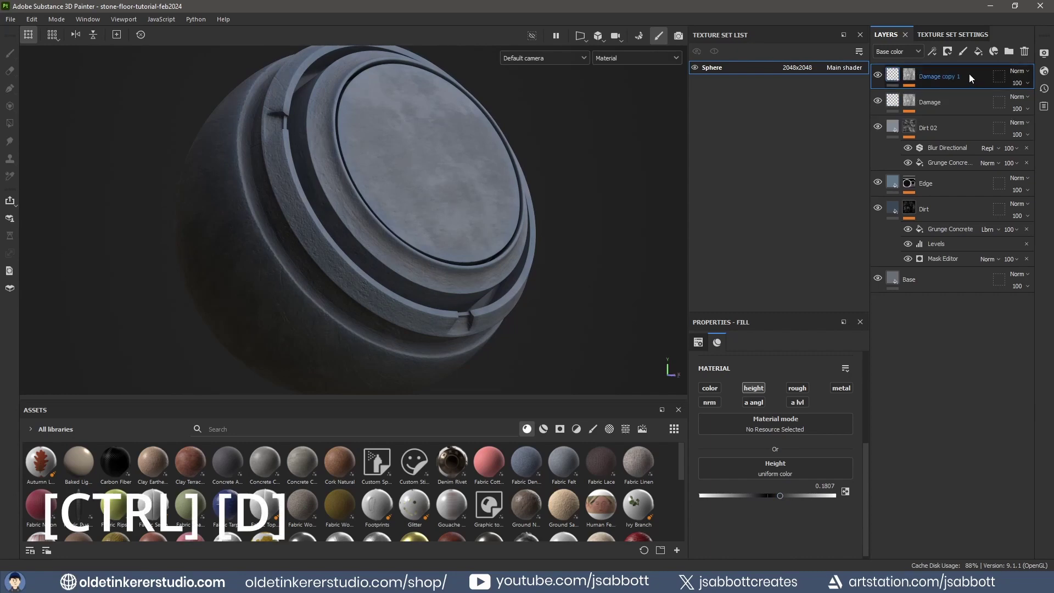
Remove Damage copy 1's mask and lower its height value.
right_click(911, 79)
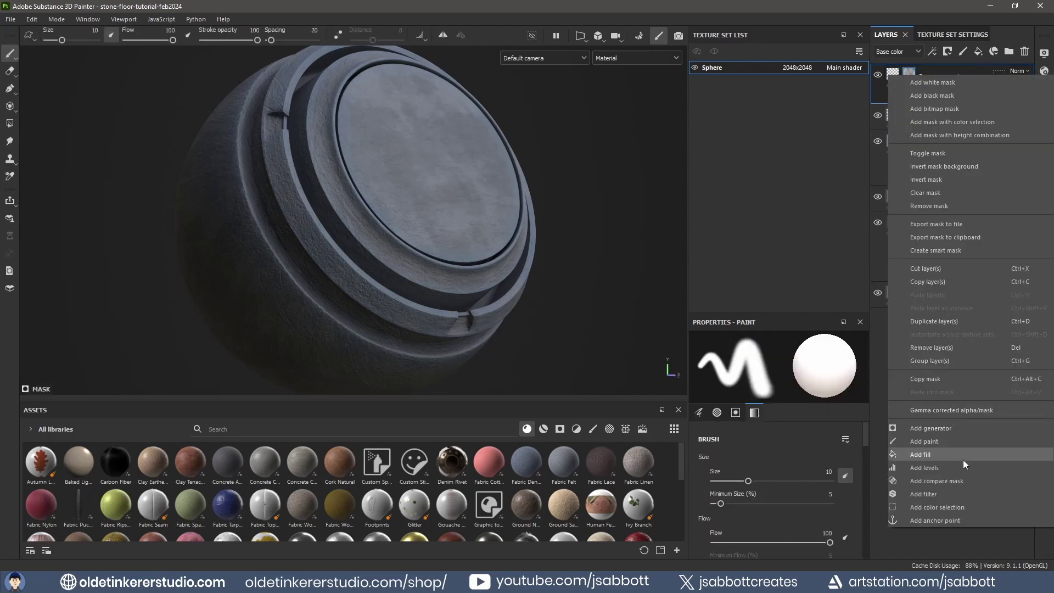
click(963, 206)
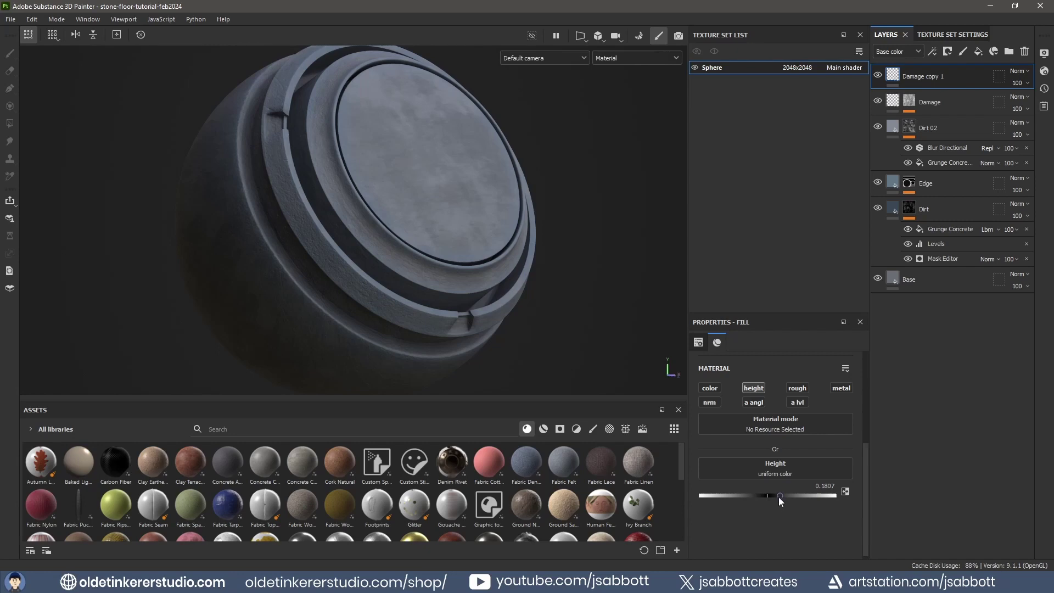
drag(778, 496, 759, 496)
Drive Damage copy 1's height with Cells 3 at contrast 0.07 and balance 0.55.
click(804, 468)
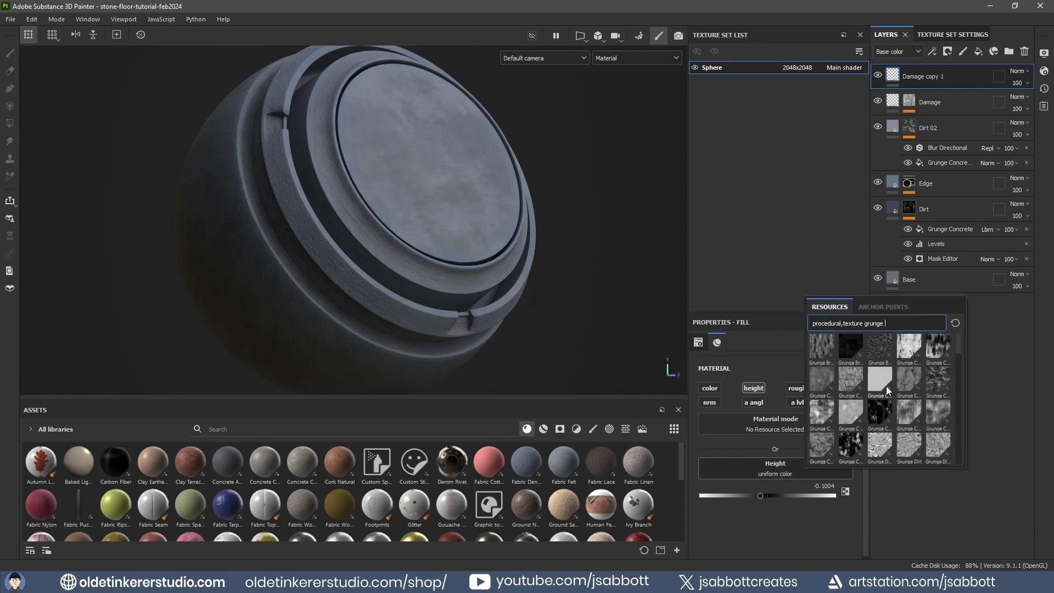
key(BackSpace)
key(BackSpace)
key(BackSpace)
key(BackSpace)
key(BackSpace)
key(BackSpace)
key(BackSpace)
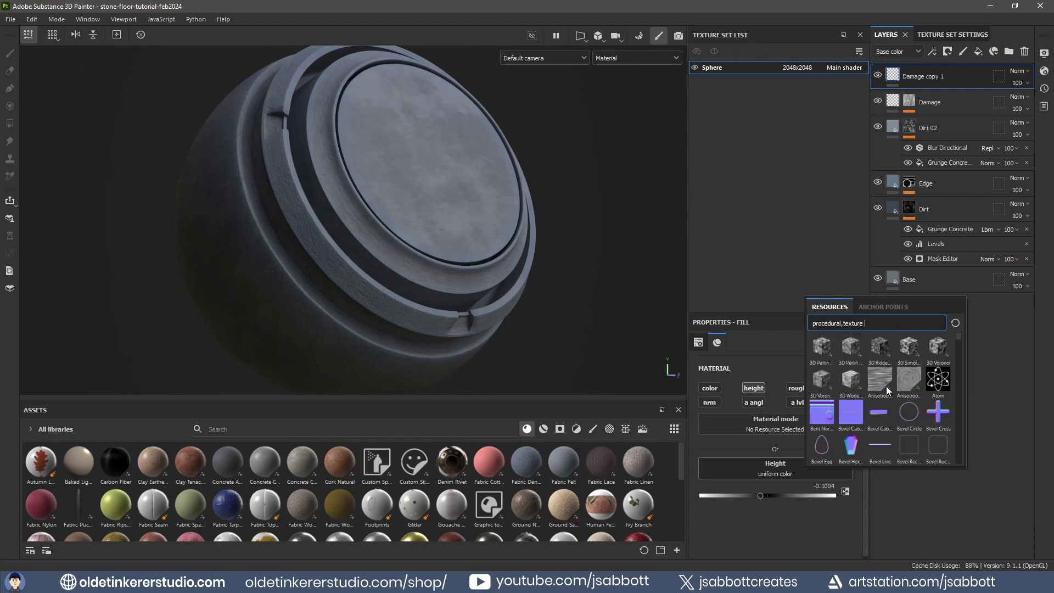
text(cells)
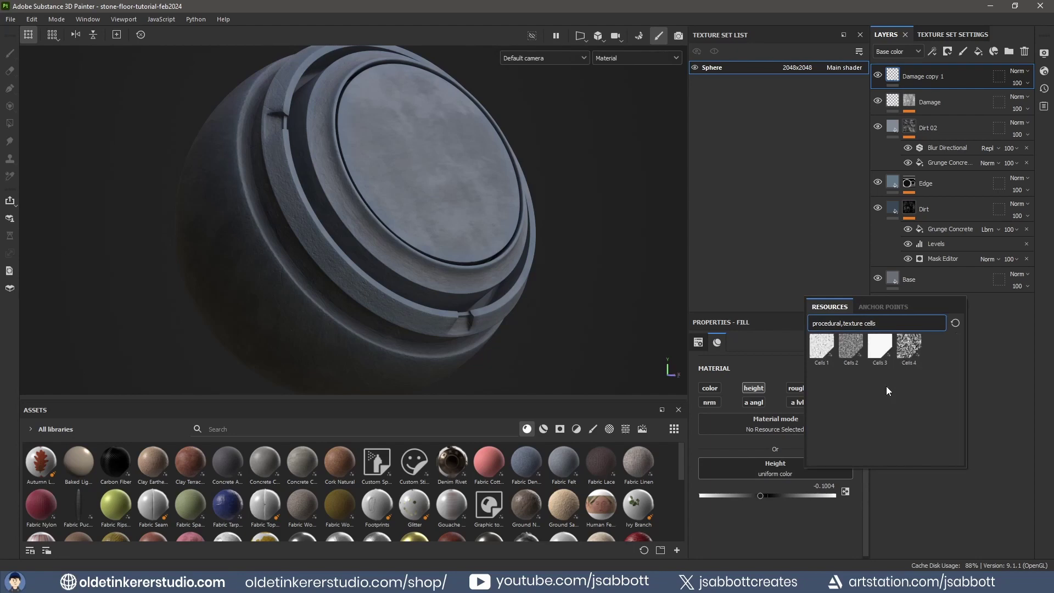
click(880, 347)
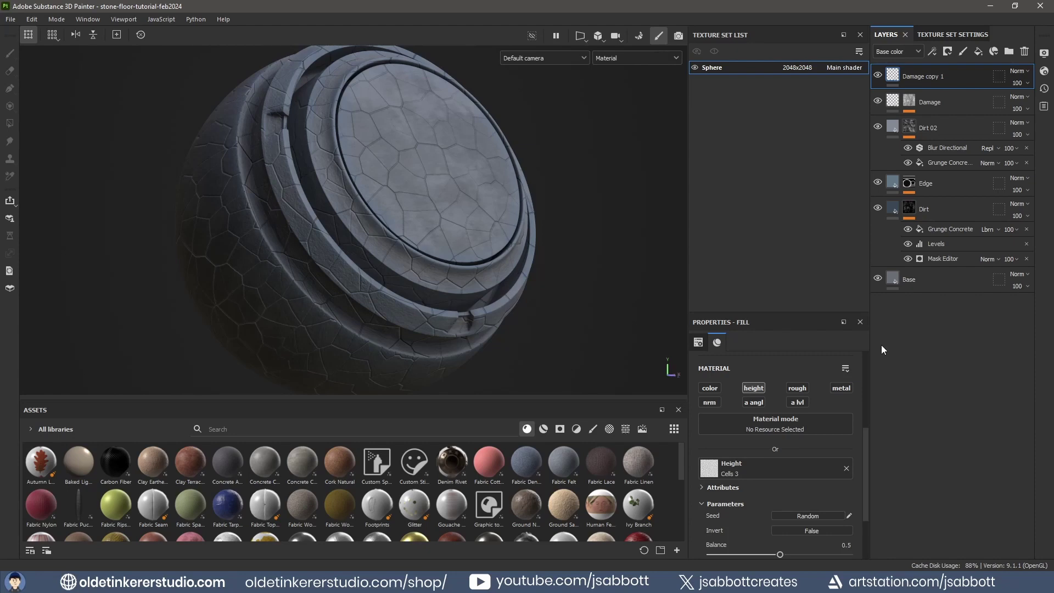
scroll(813, 453, down, 3)
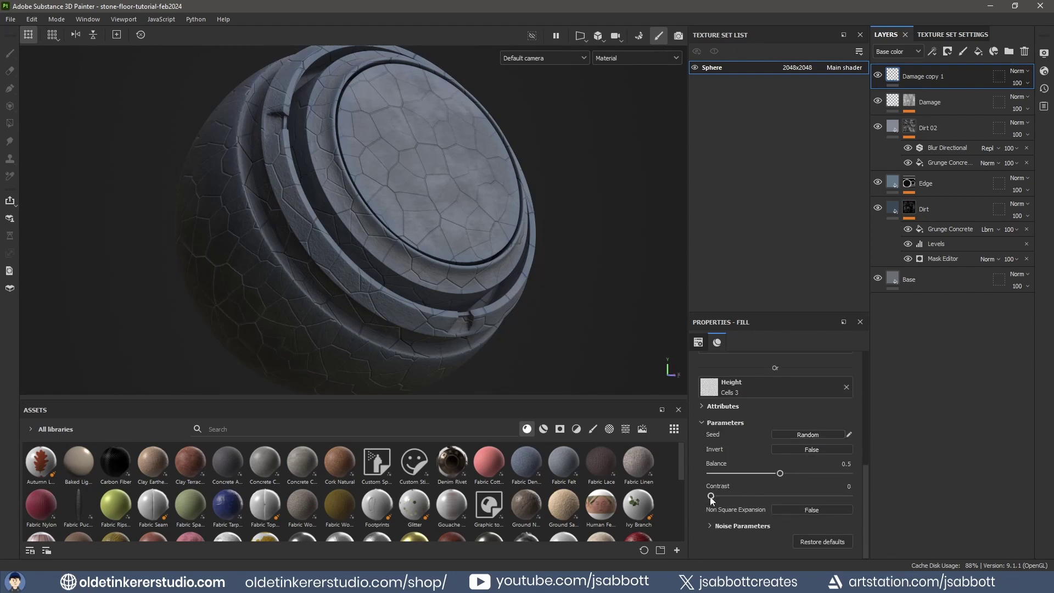
drag(711, 496, 721, 496)
mouse_move(779, 472)
mouse_down()
mouse_move(748, 473)
mouse_move(787, 474)
mouse_up()
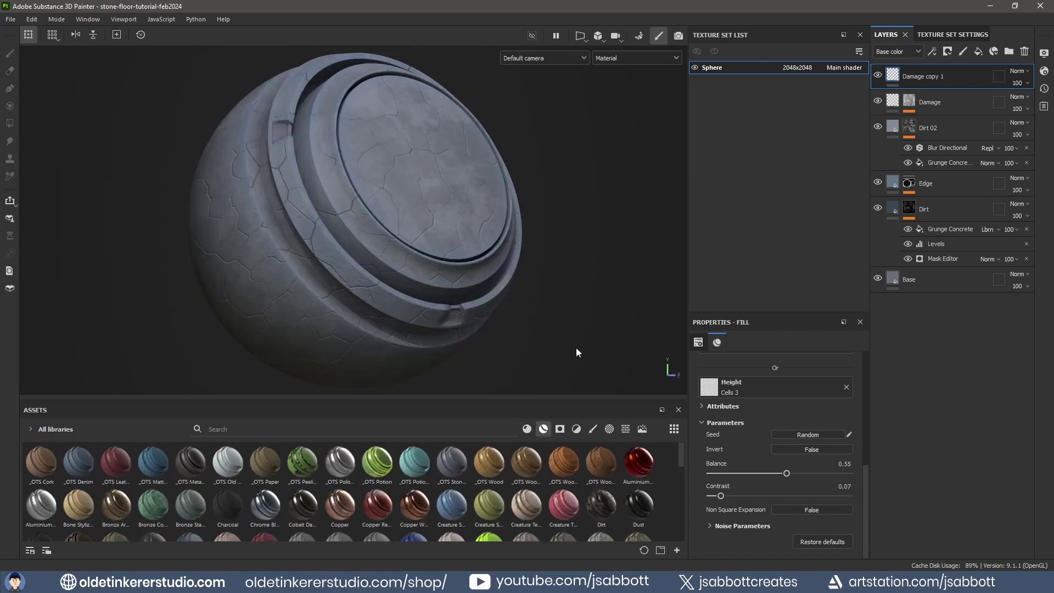
Create a new layer folder named '_OTS Stone Floor'.
click(1011, 51)
double_click(929, 75)
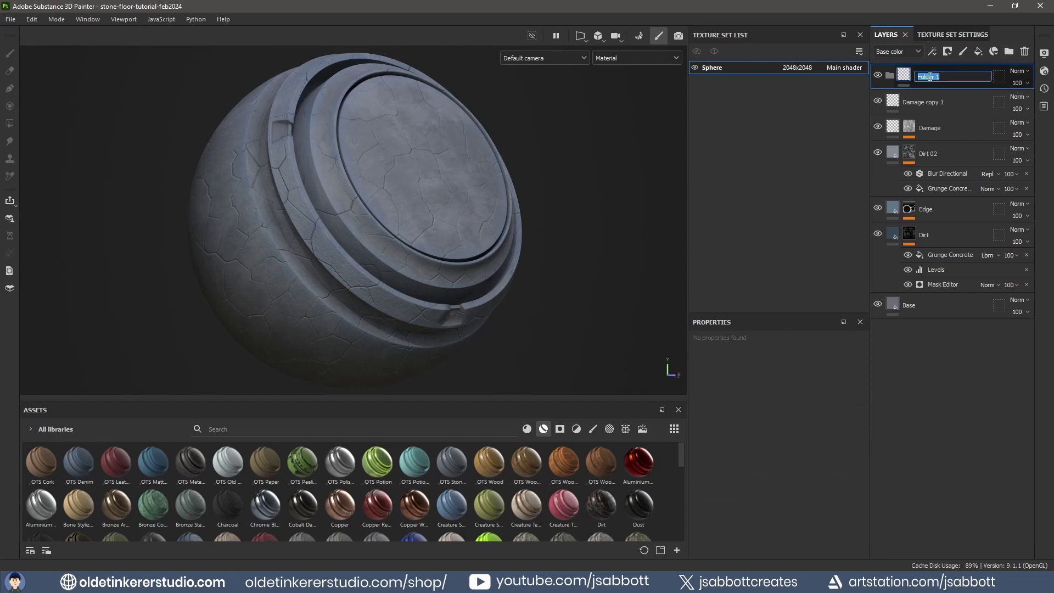
text(OTS)
text(_)
text( S)
text(tone)
text( Floor)
key(Return)
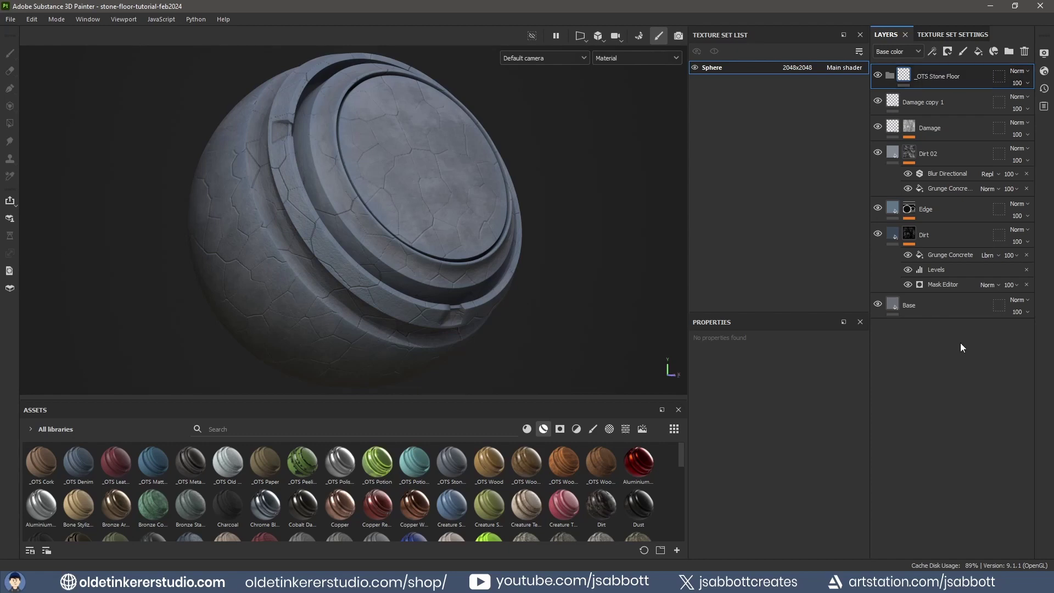
Move layers Base through Damage copy 1 into the folder and collapse it.
click(957, 301)
shift+click(957, 105)
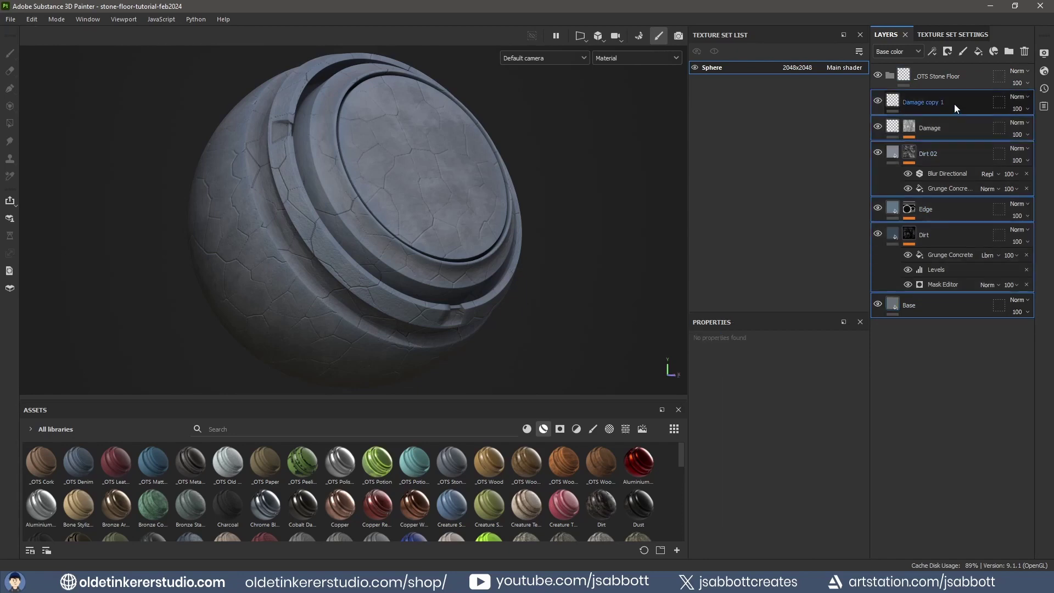
drag(953, 103, 958, 78)
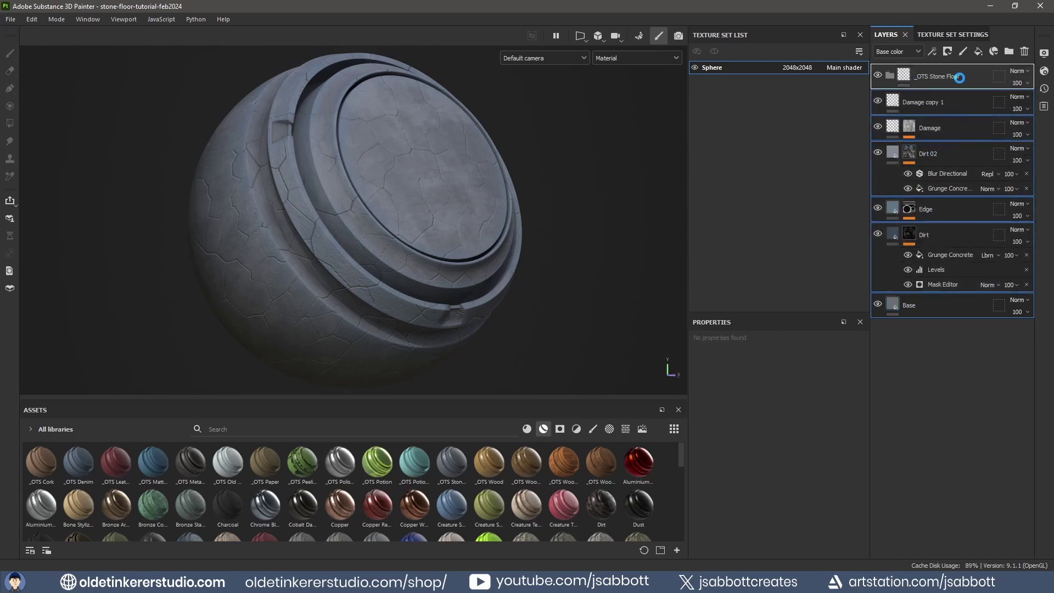
click(888, 76)
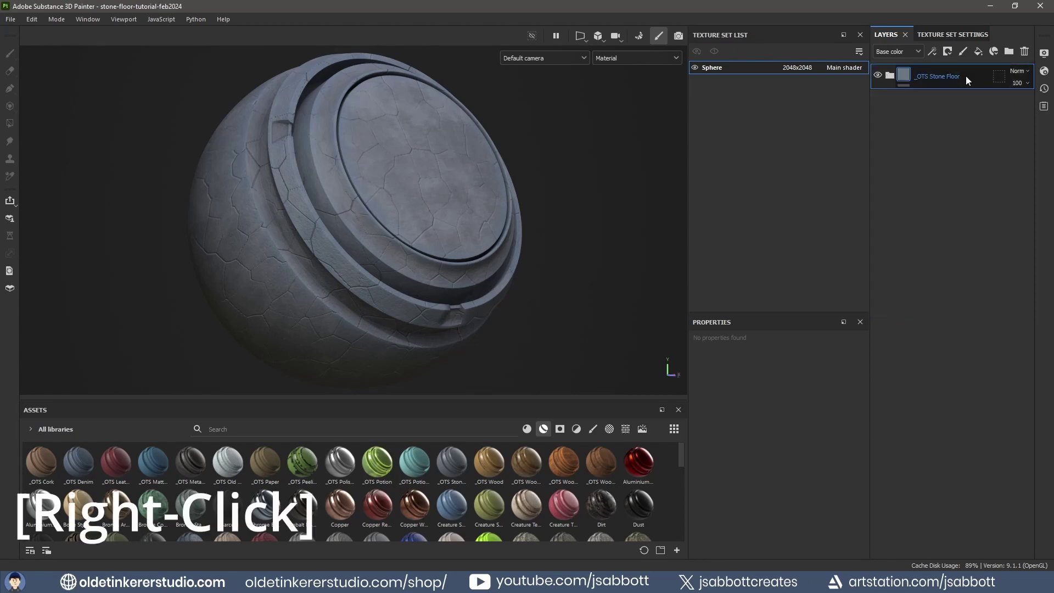